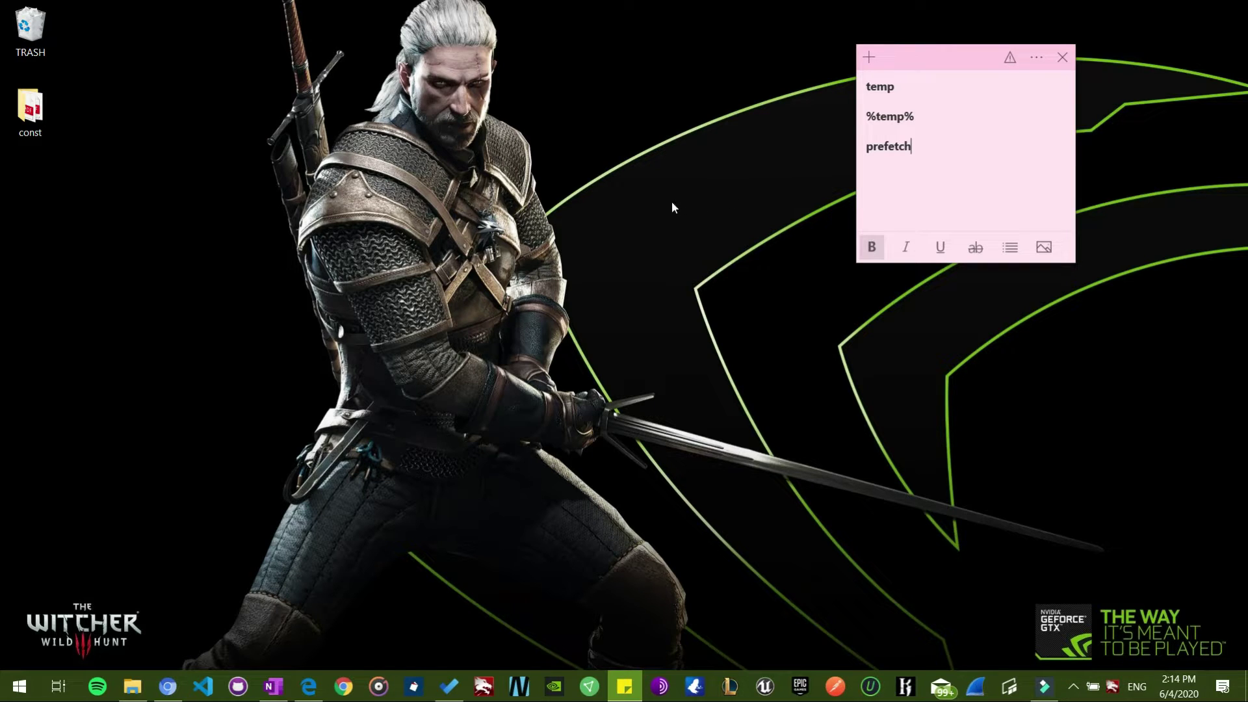
Select the text in the cleanup note, then clear the selection.
double_click(938, 158)
key(ctrl+a)
click(946, 137)
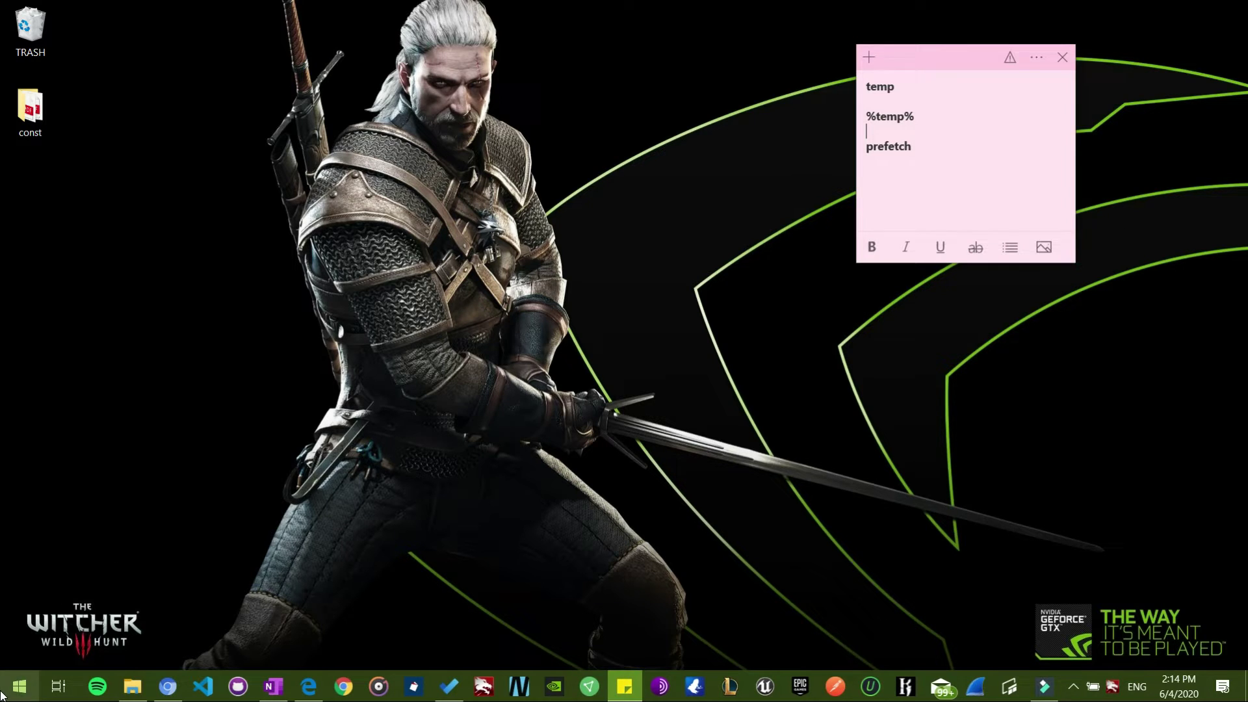
Open the Run dialog and replace the old prefetch entry with temp.
click(19, 685)
text(ru)
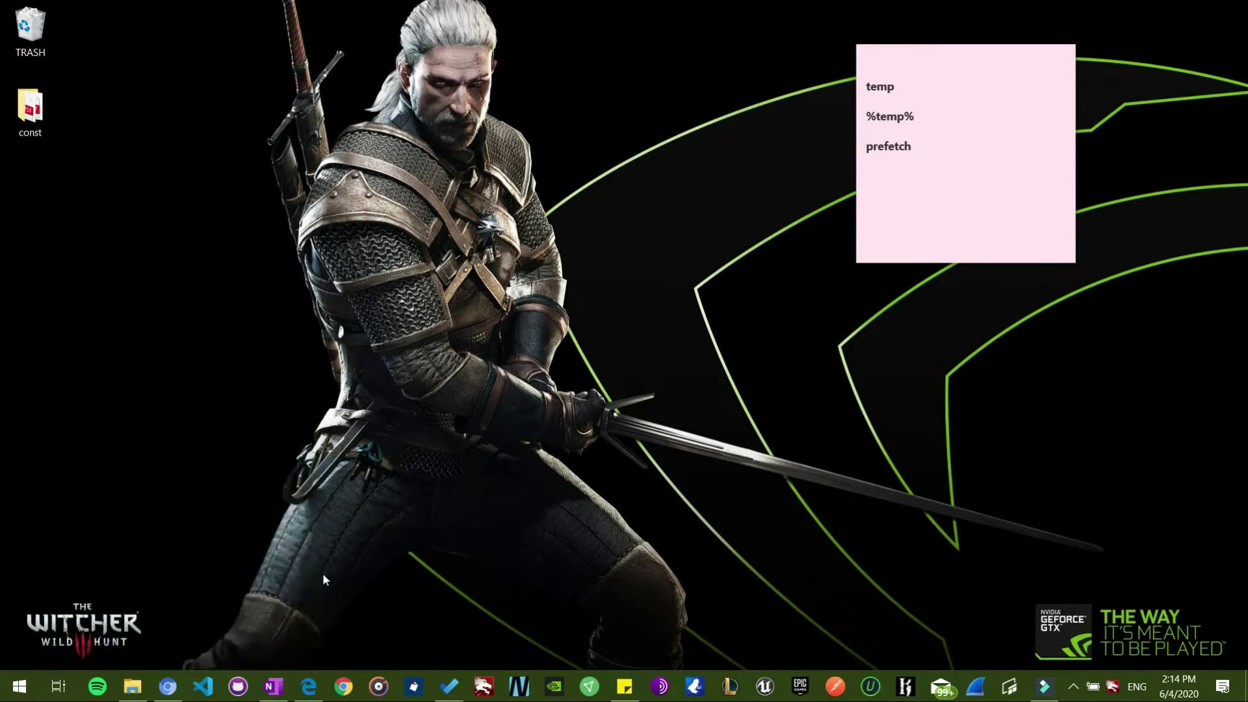
text(n)
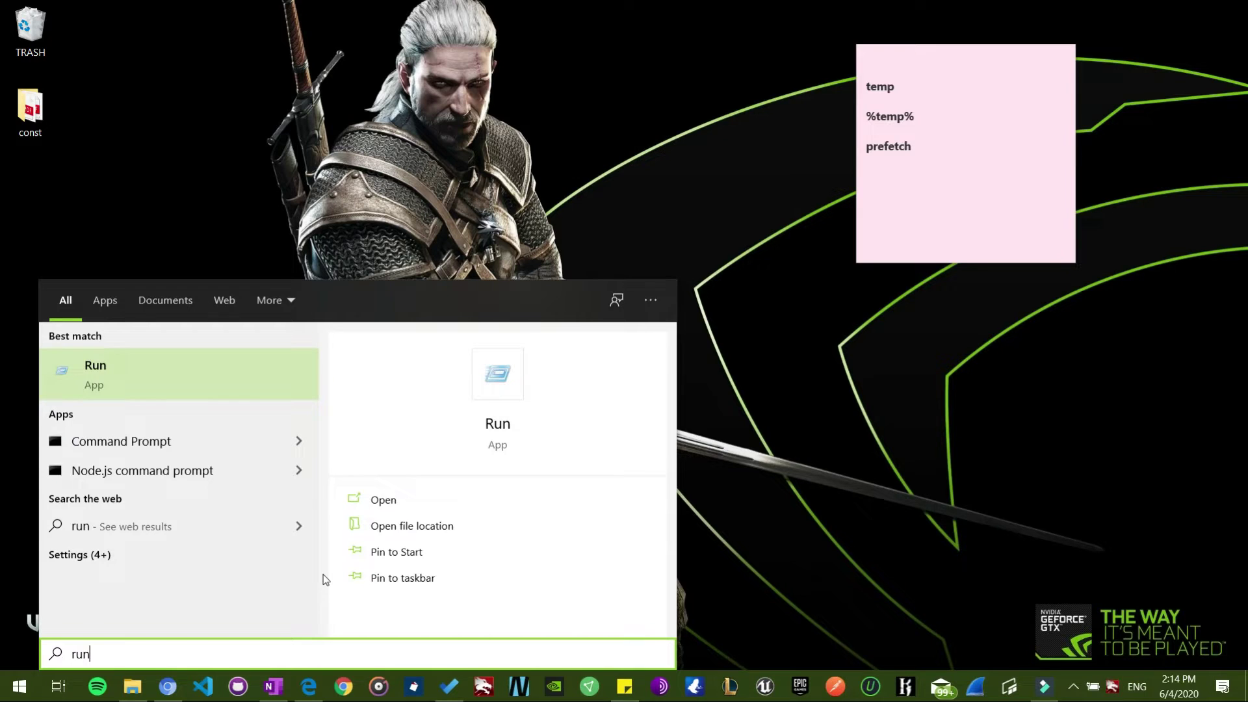
key(Return)
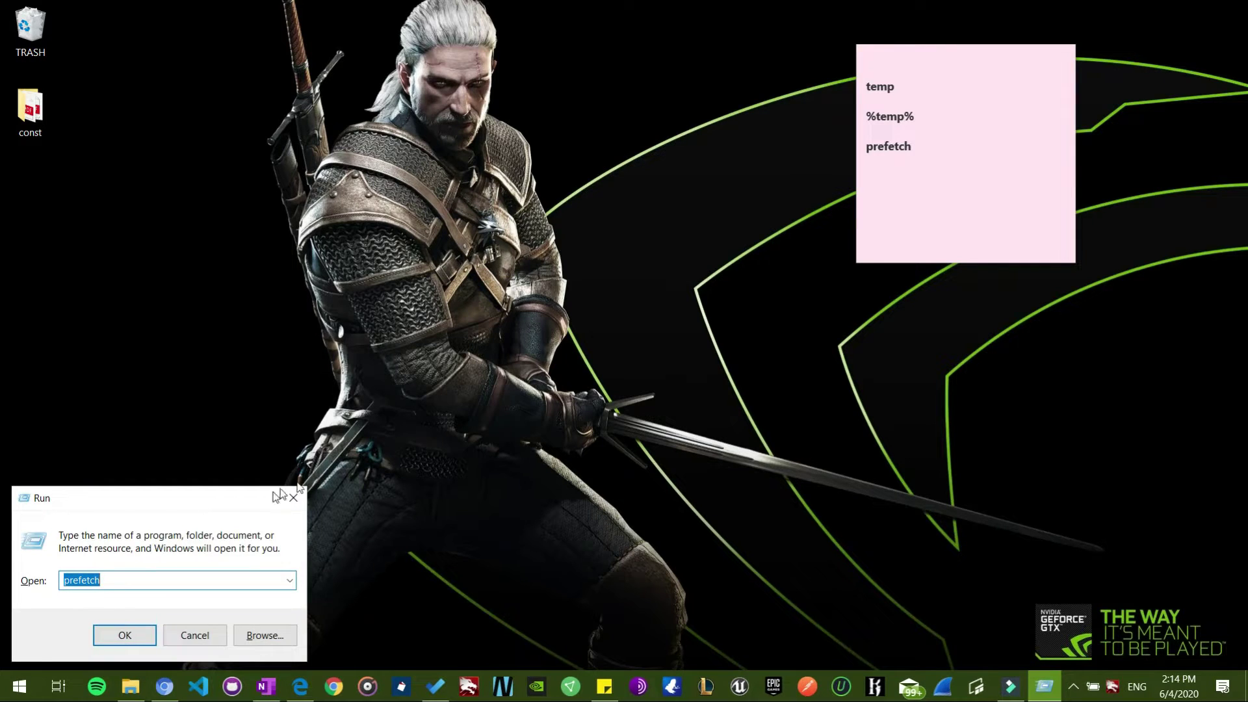
drag(279, 495, 428, 429)
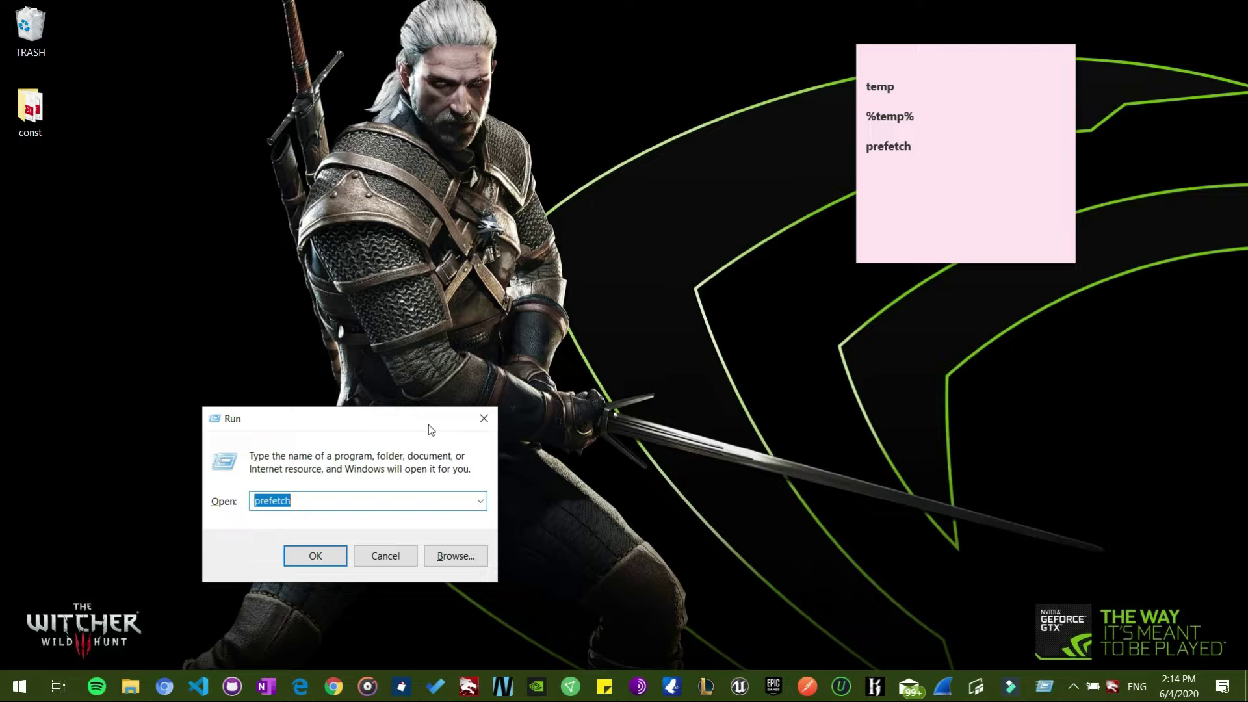
click(484, 418)
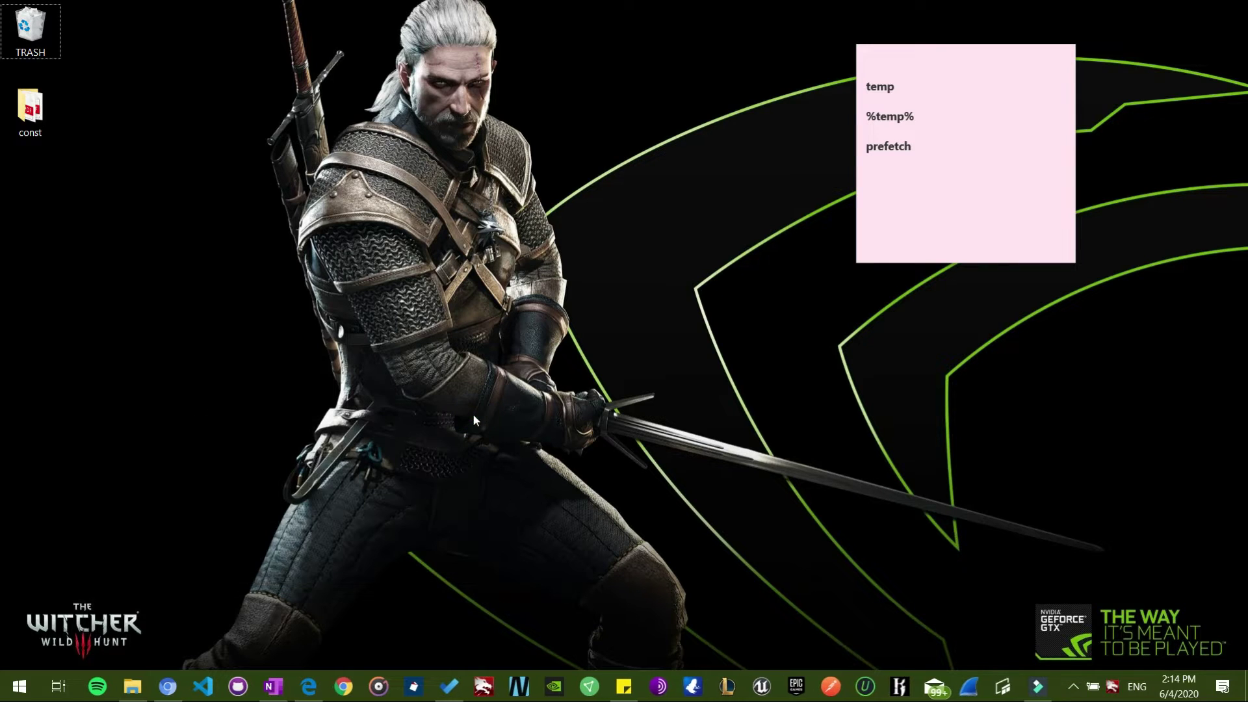
key(super+r)
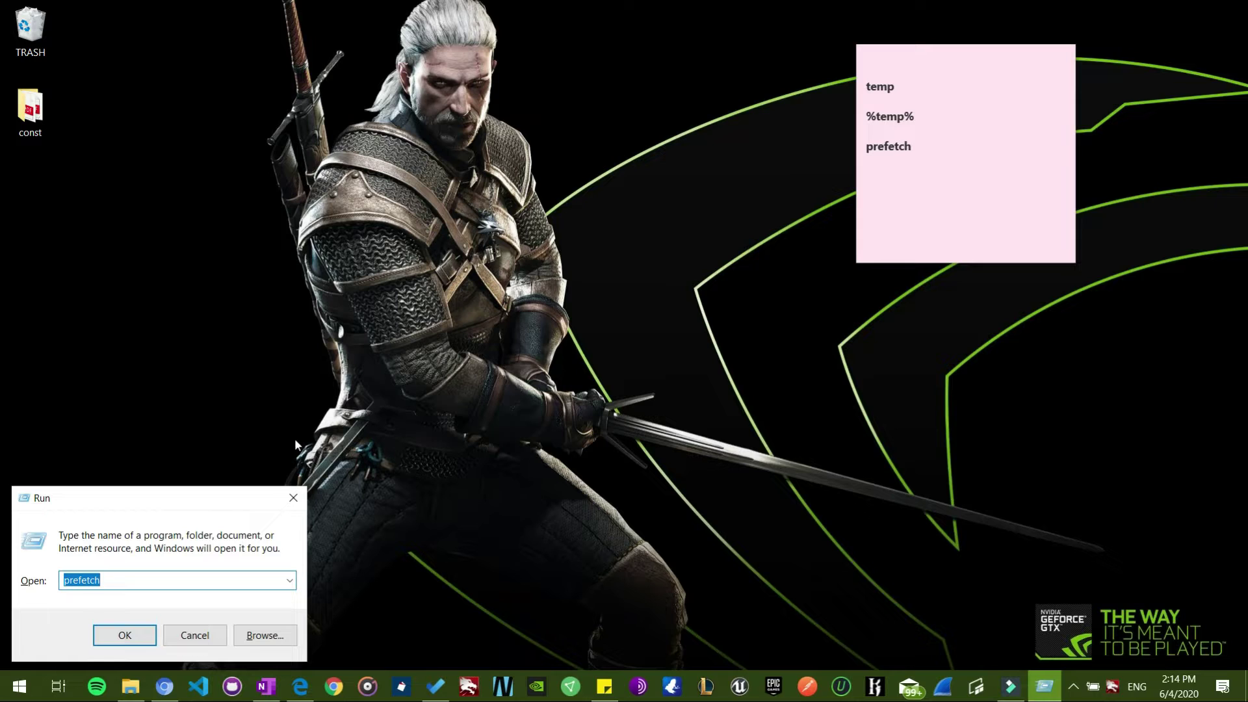
key(BackSpace)
text(t)
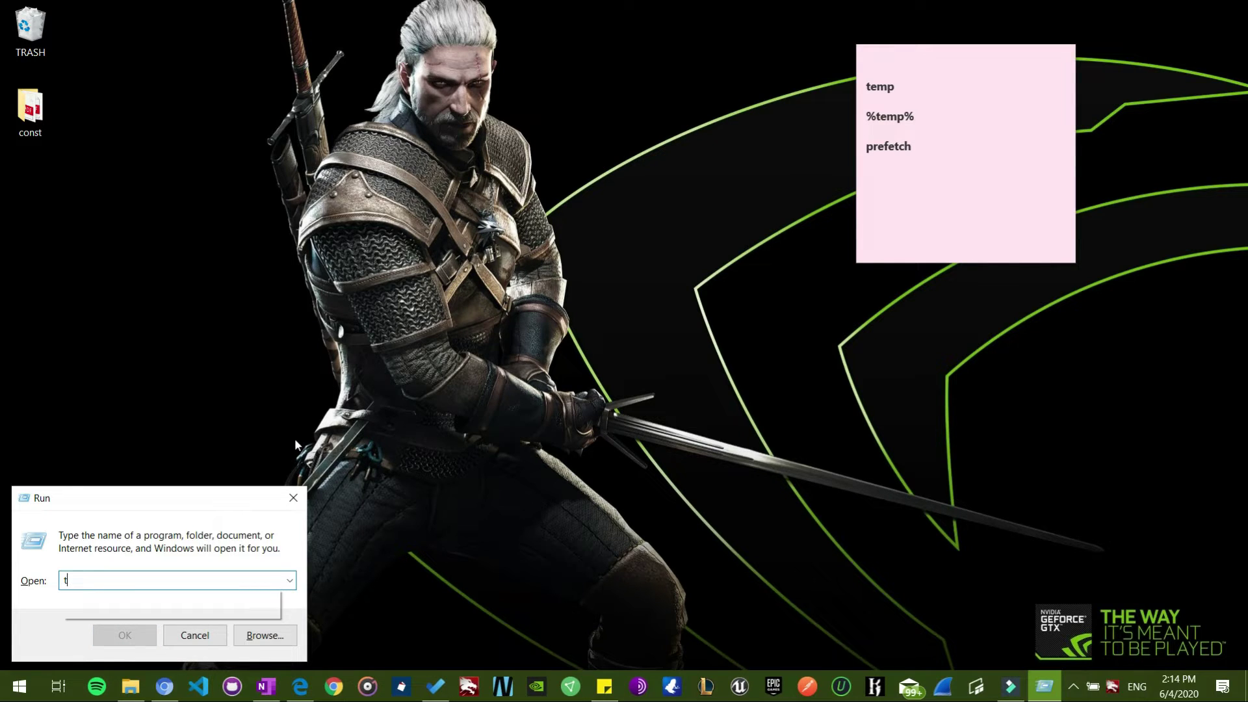
text(emp)
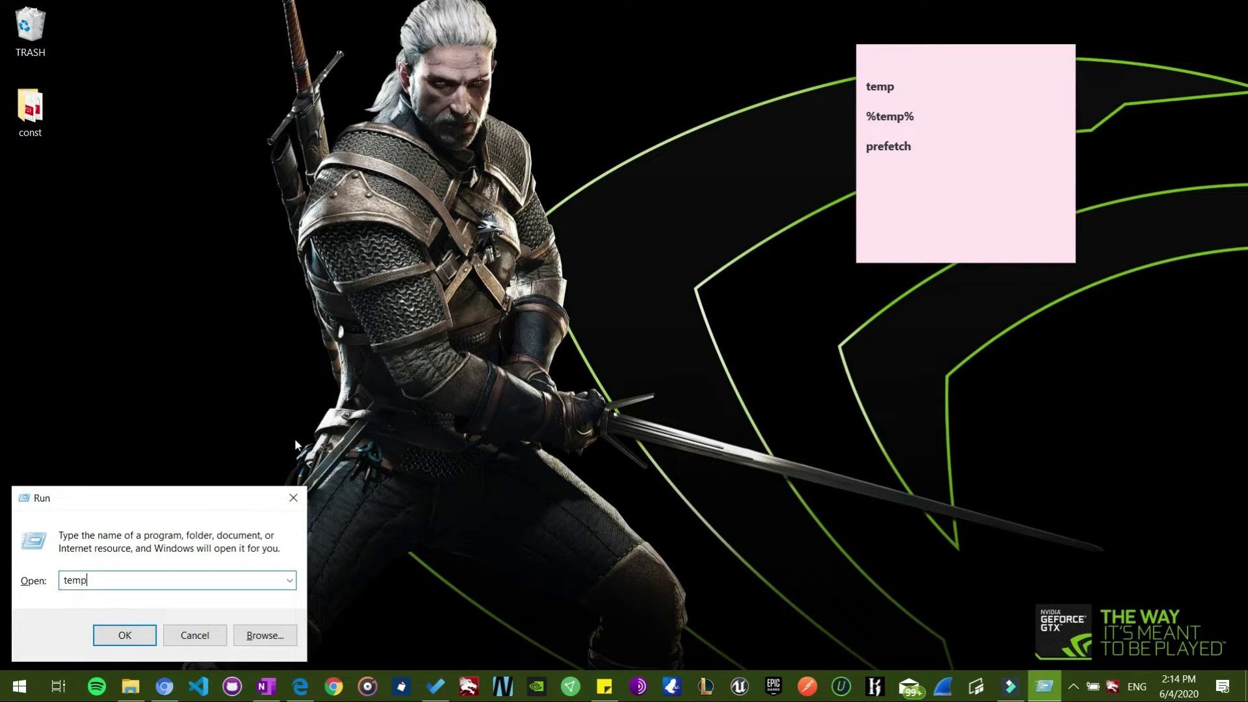
Open the C:\Windows\Temp folder from Run and try selecting its contents.
click(139, 634)
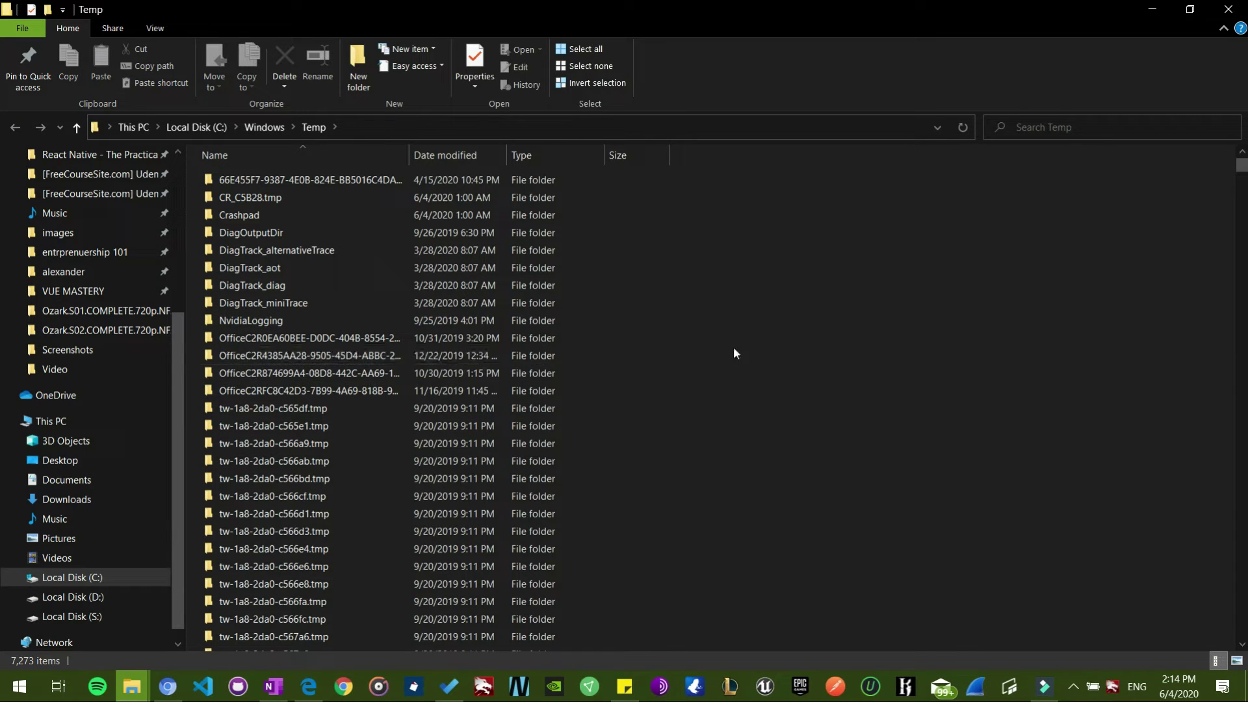
click(521, 376)
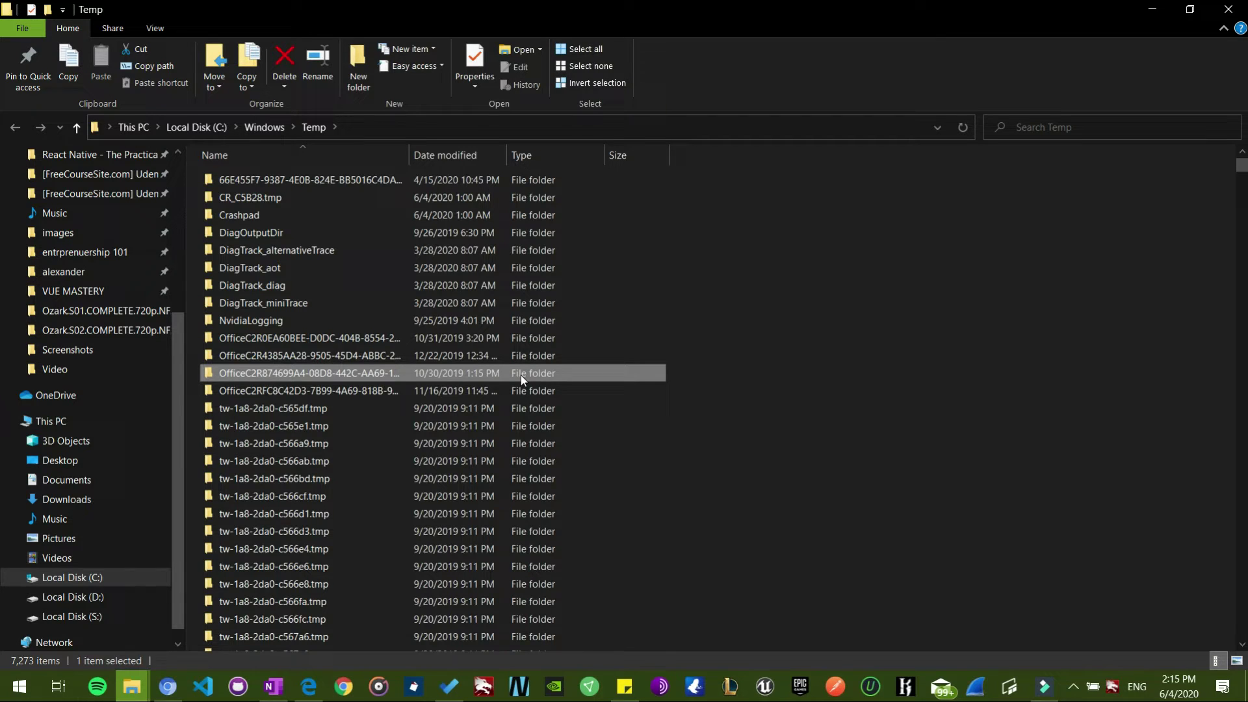
key(ctrl+a)
click(694, 349)
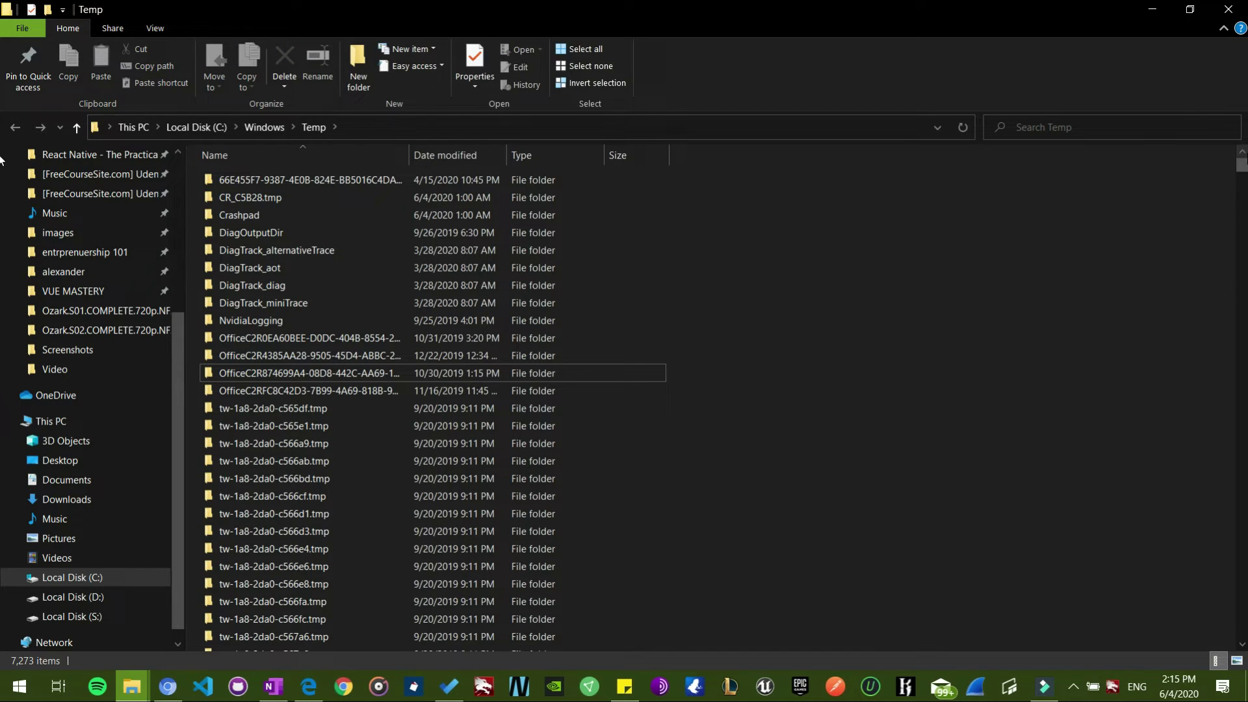
mouse_move(1242, 164)
mouse_down()
mouse_move(1243, 190)
mouse_move(2, 325)
mouse_move(1228, 245)
mouse_move(1223, 168)
mouse_up()
Select all 7,273 items in the Windows Temp folder.
click(516, 254)
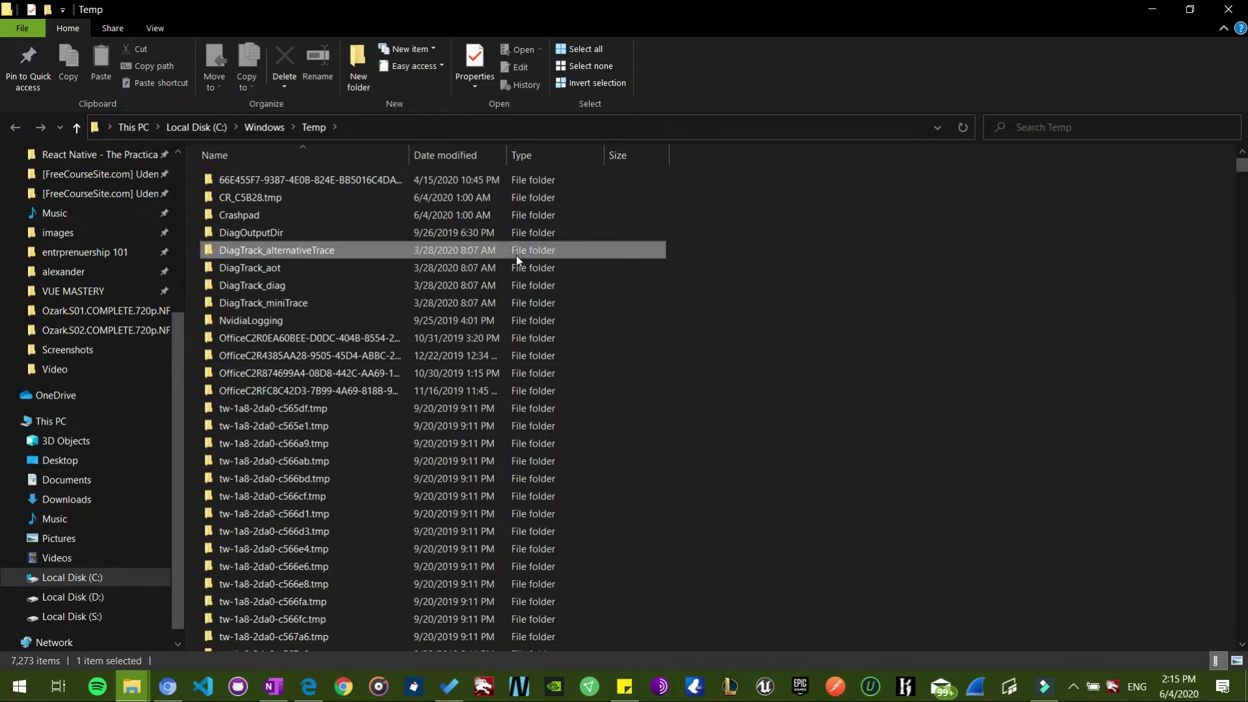
key(ctrl+a)
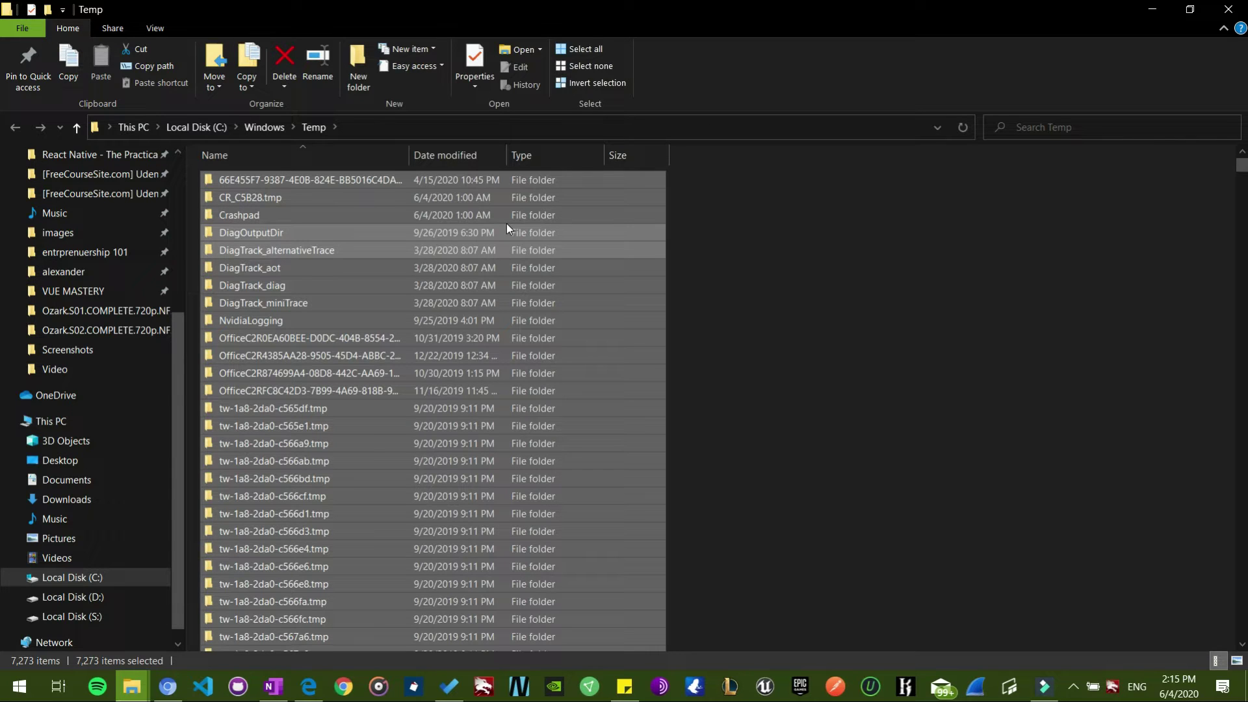
right_click(506, 223)
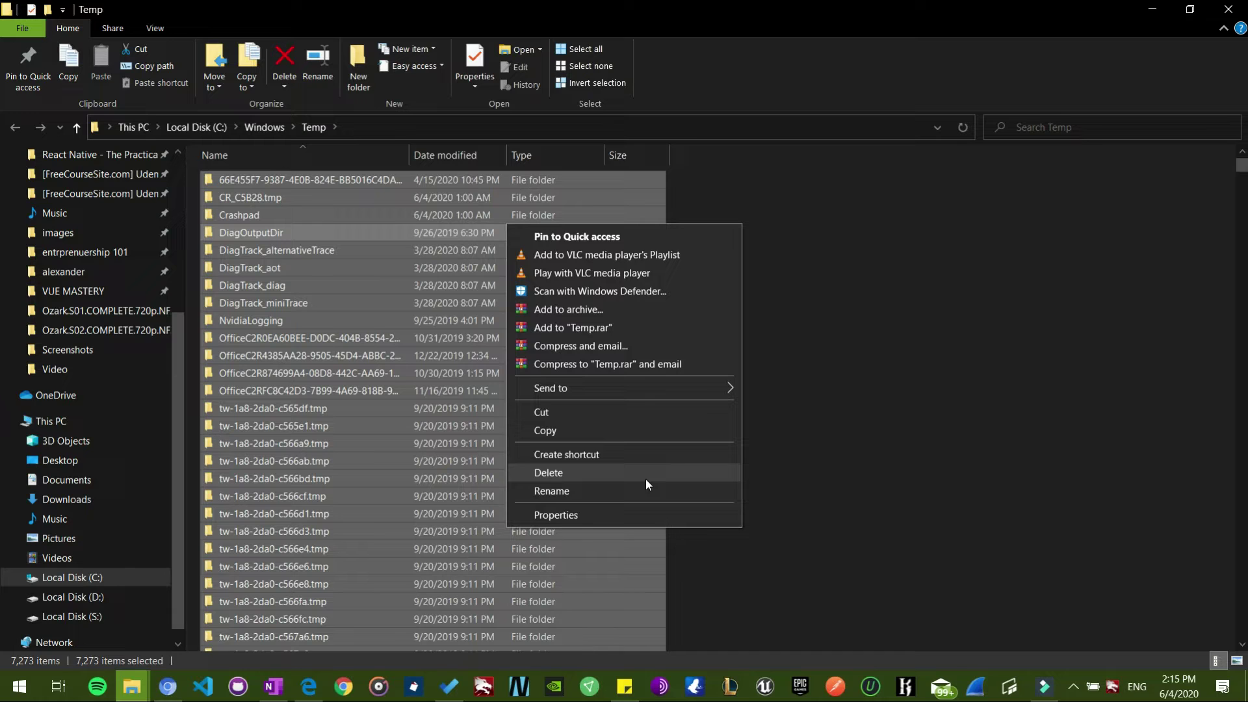
click(925, 412)
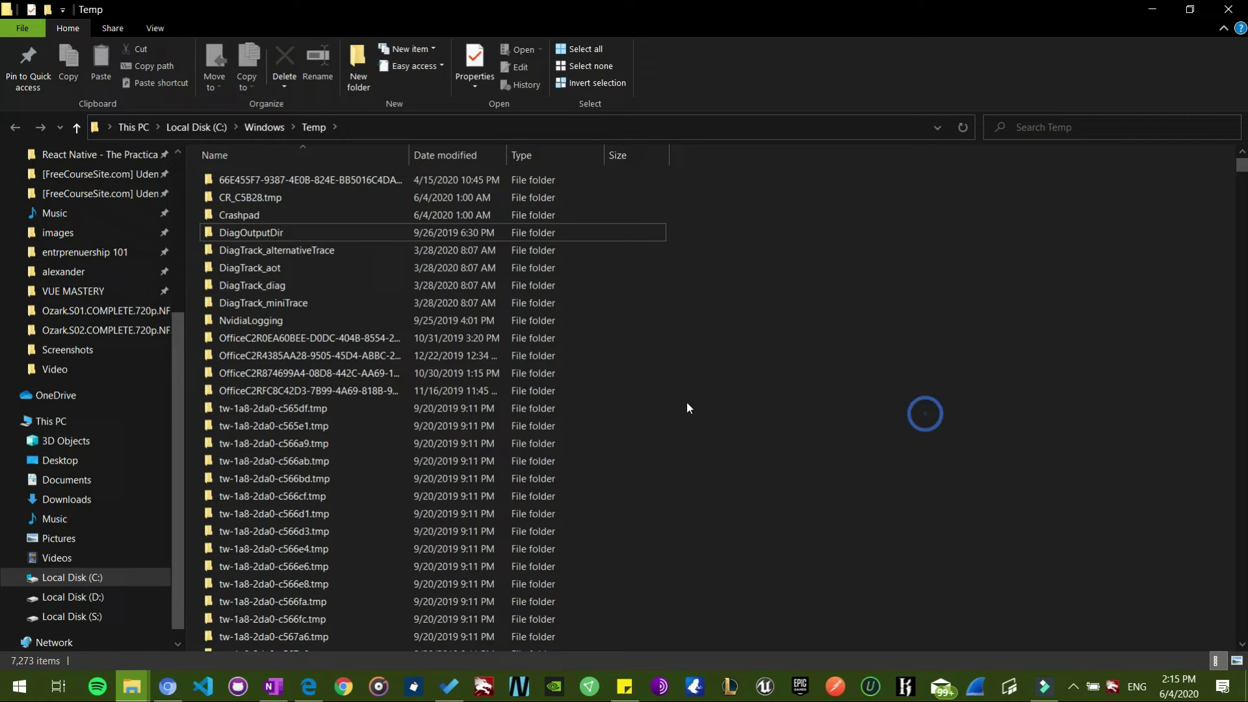
click(576, 390)
key(ctrl+a)
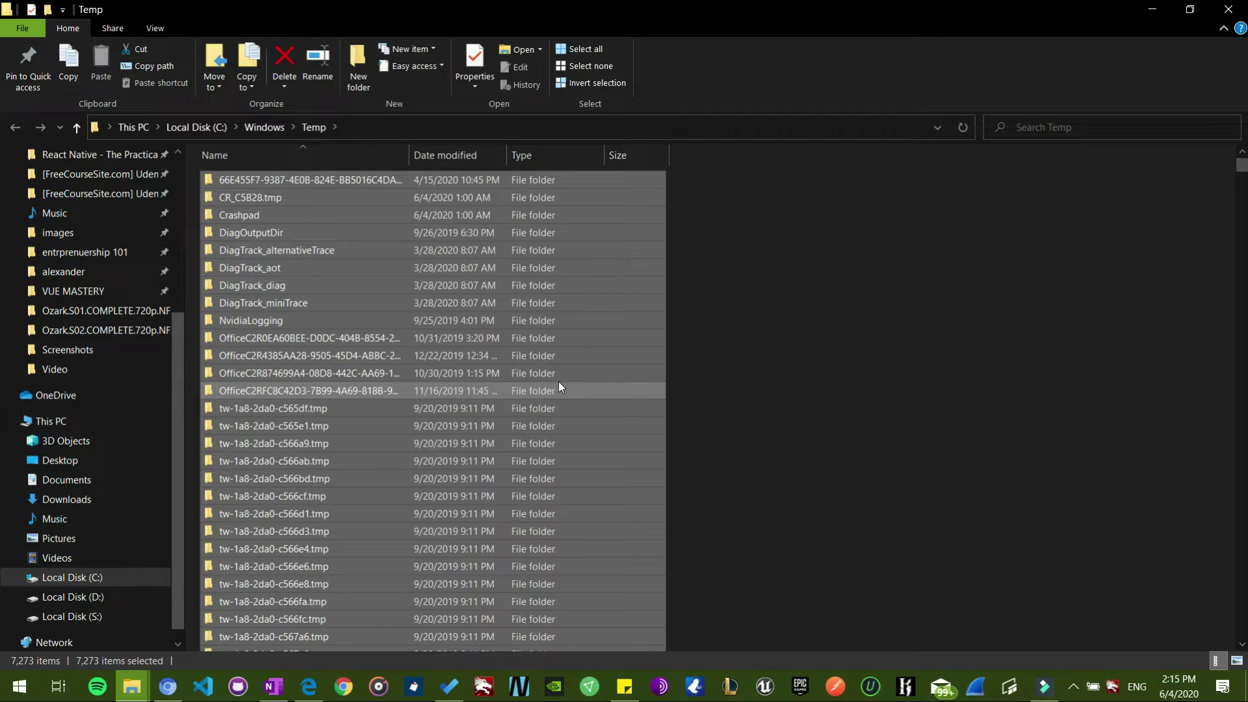
Permanently delete the 7,273 Temp items, continuing with administrator permission for all.
key(shift+Delete)
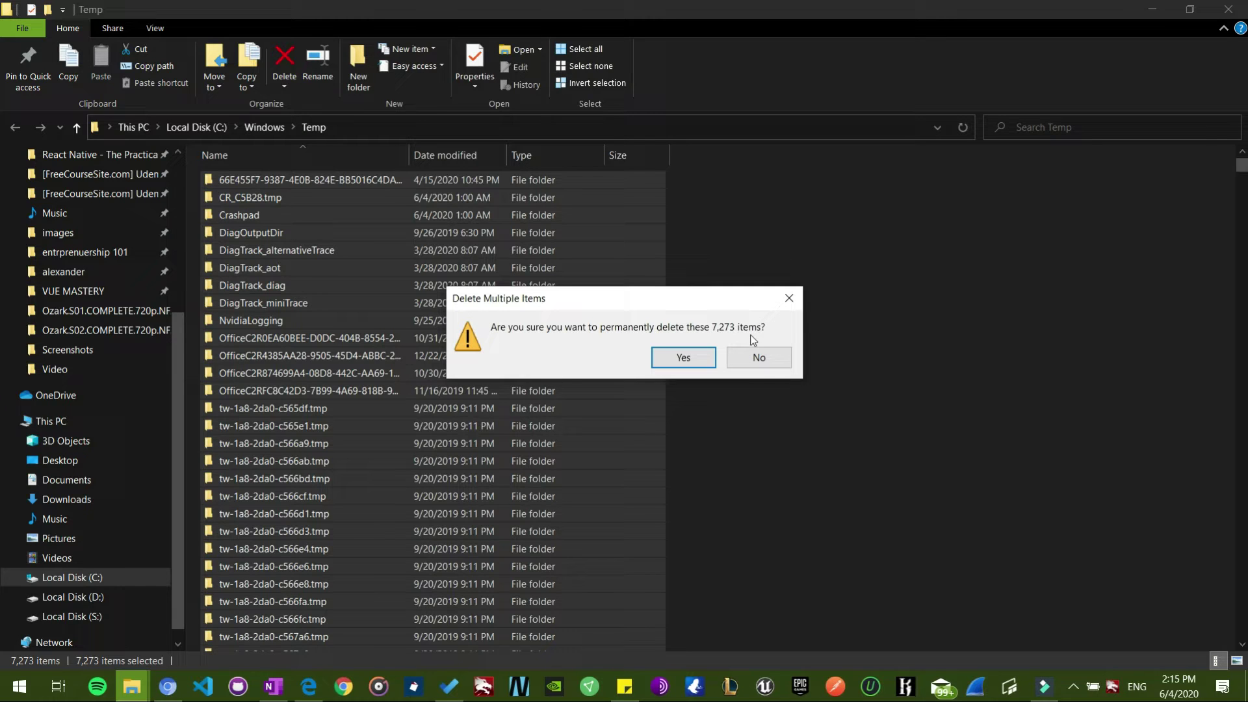
click(698, 356)
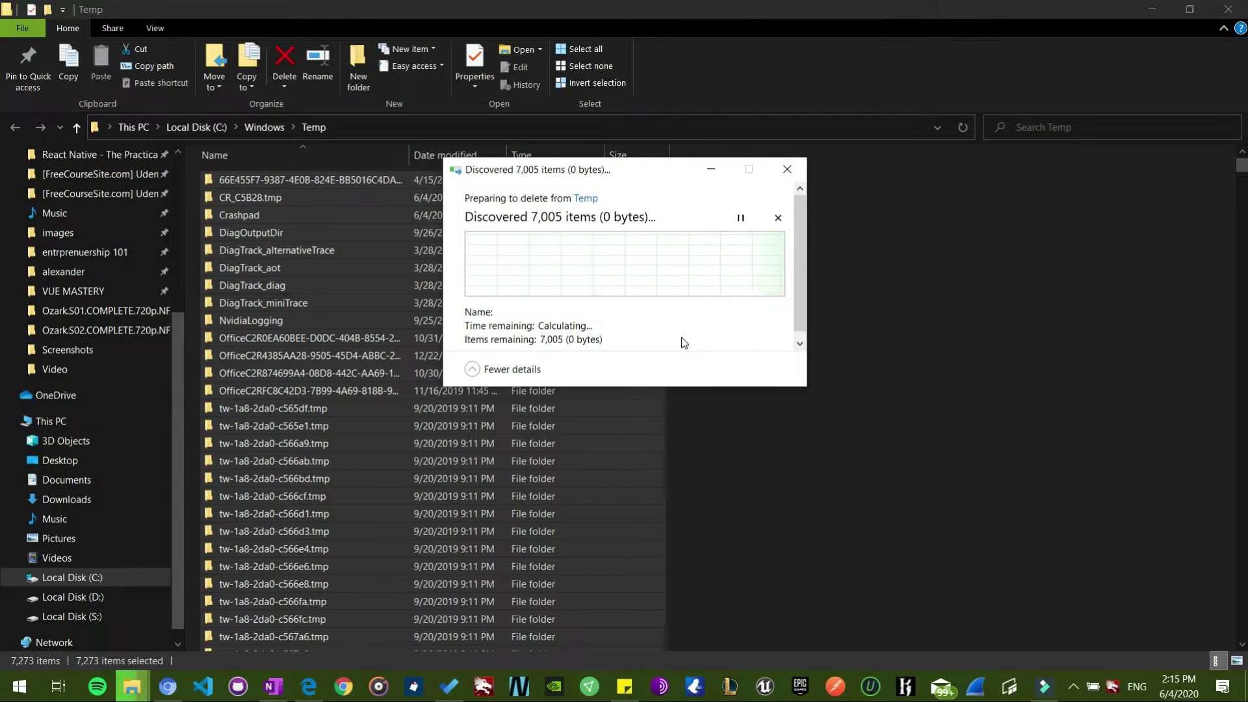
click(548, 275)
click(574, 300)
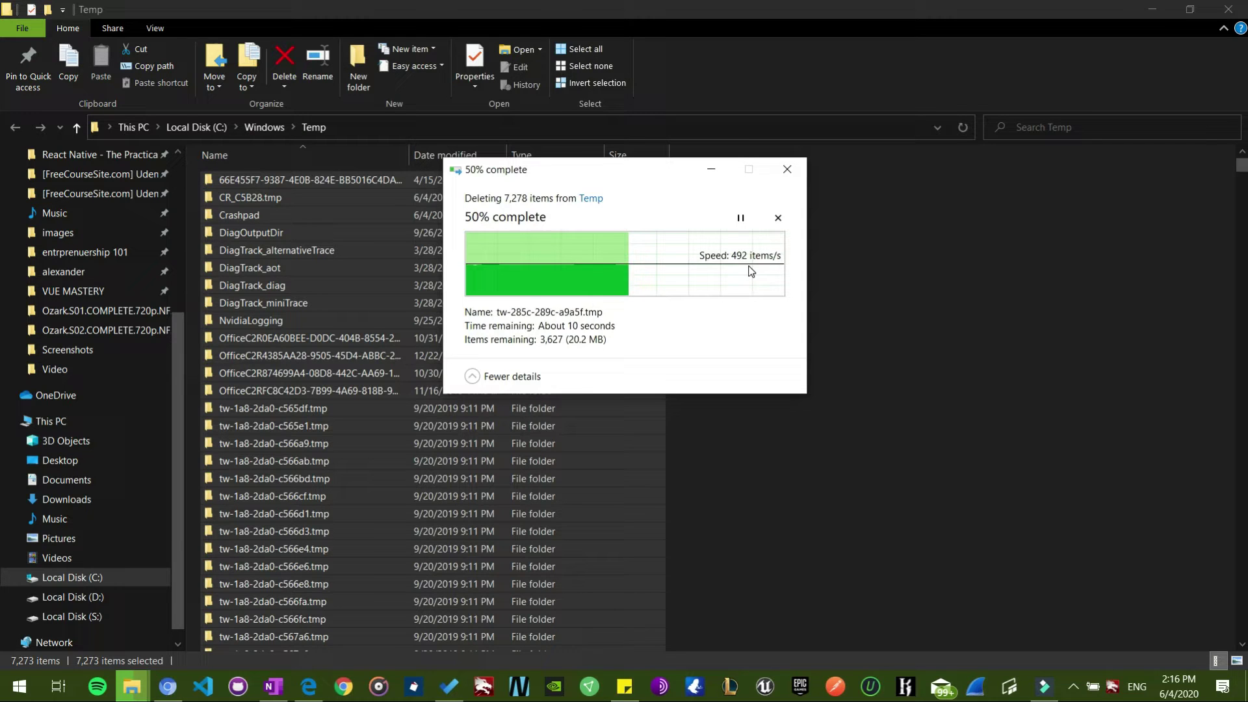
Minimize the progress and Temp windows, then skip all files still in use.
click(714, 168)
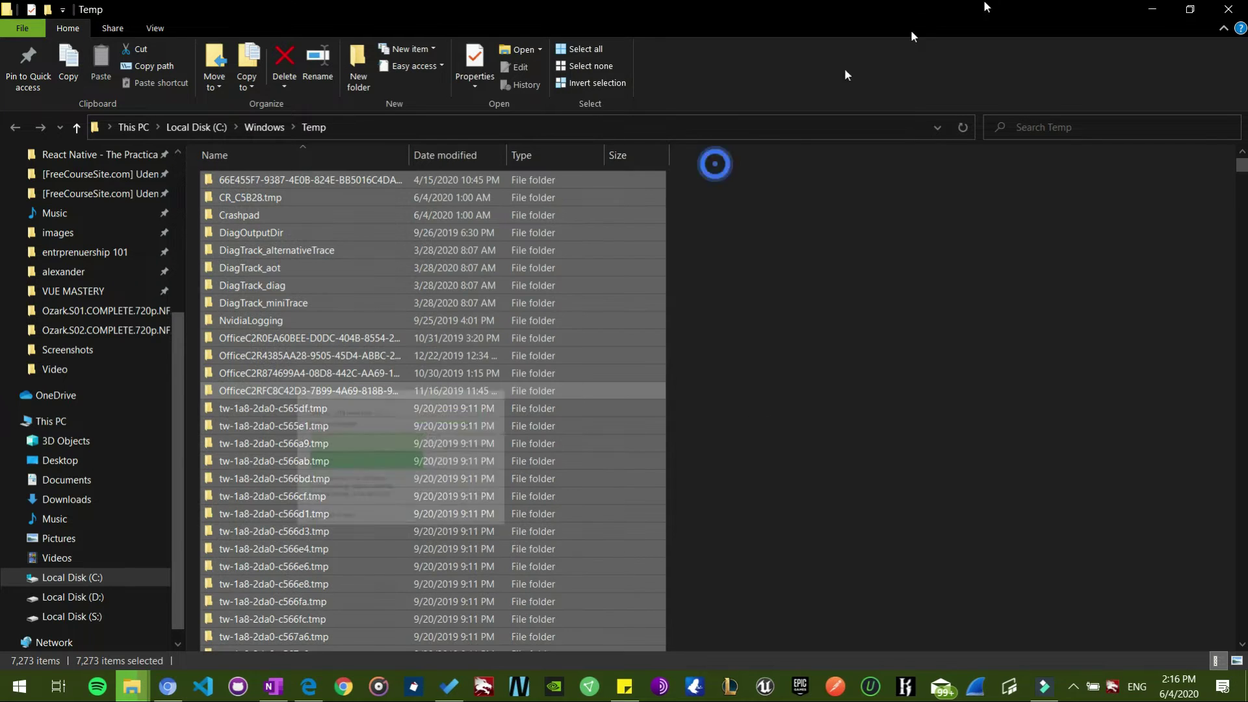
click(1147, 8)
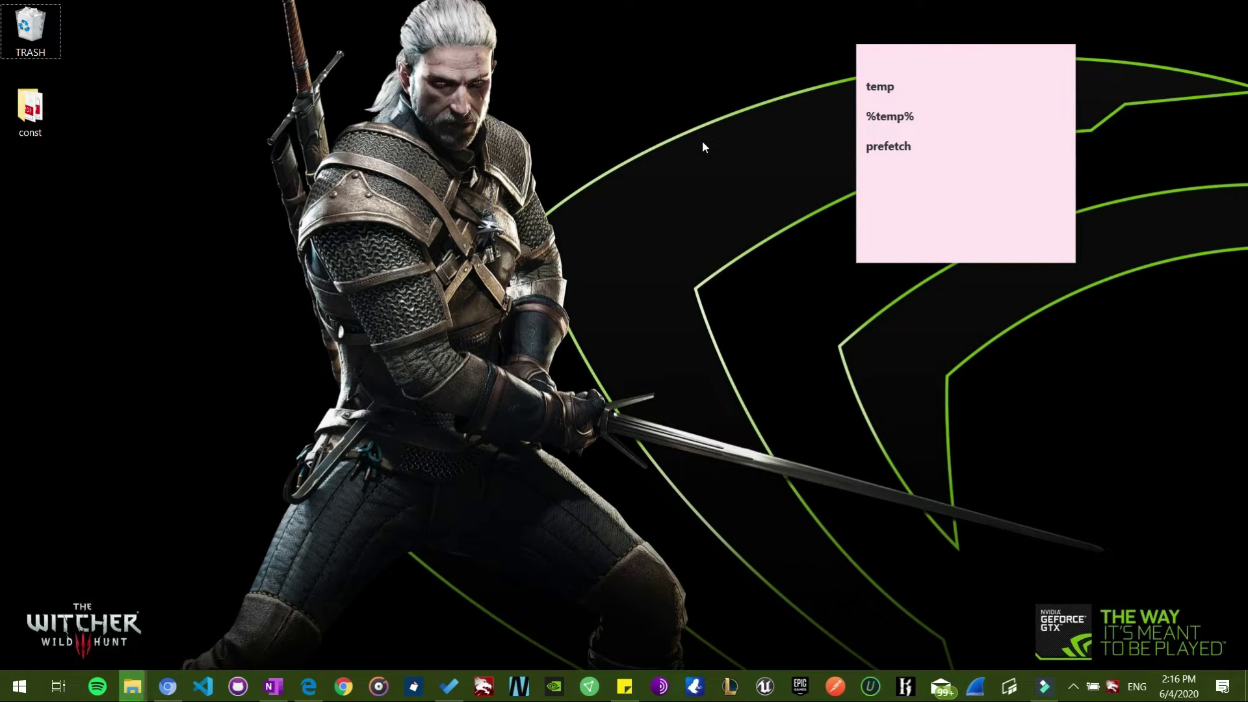
key(super)
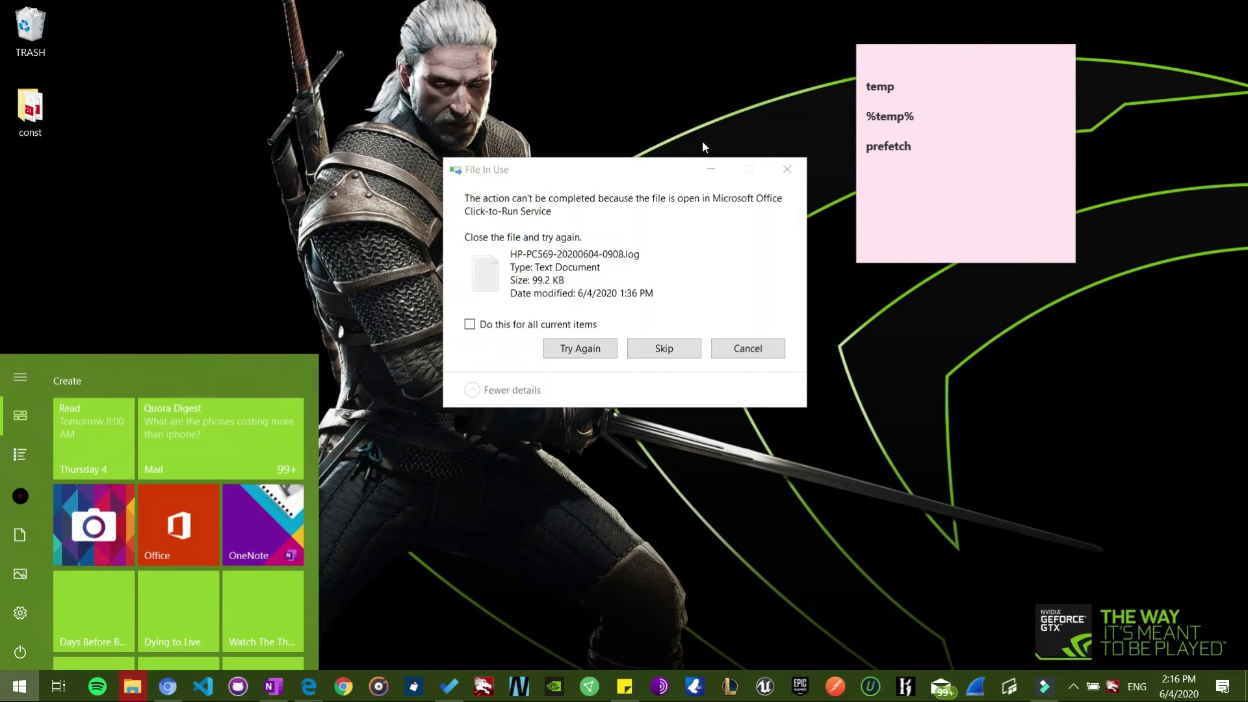
click(637, 219)
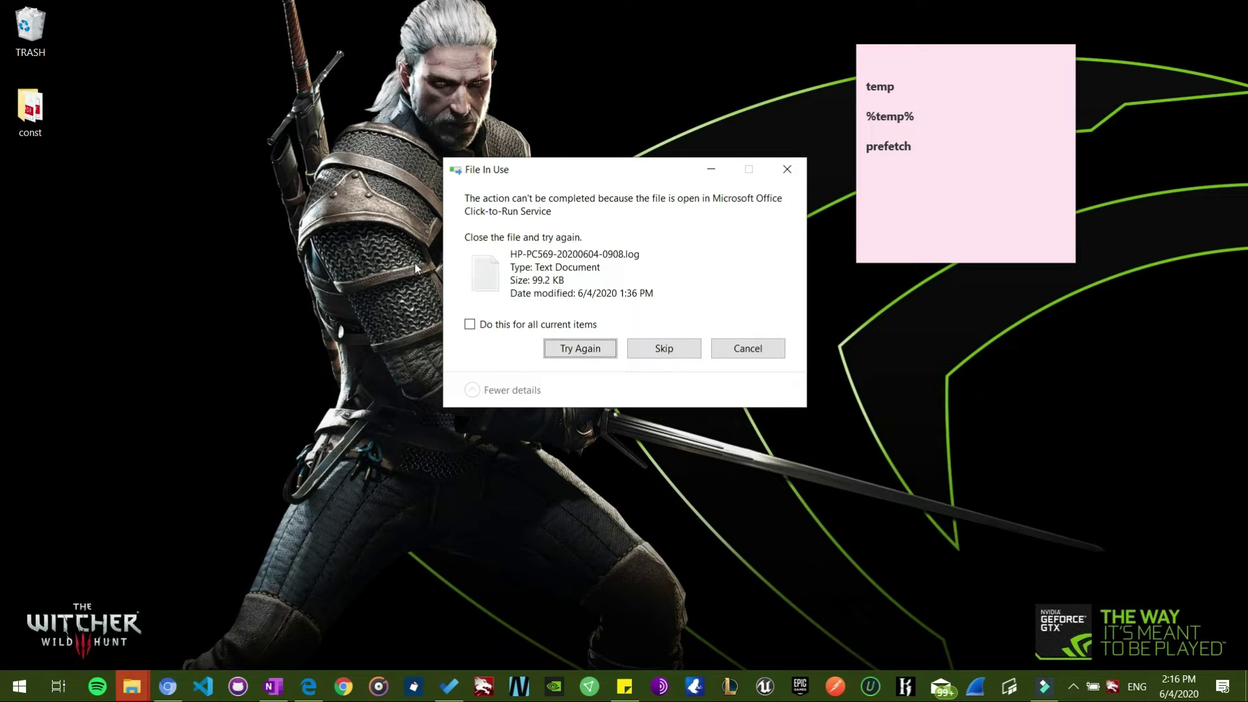
click(571, 324)
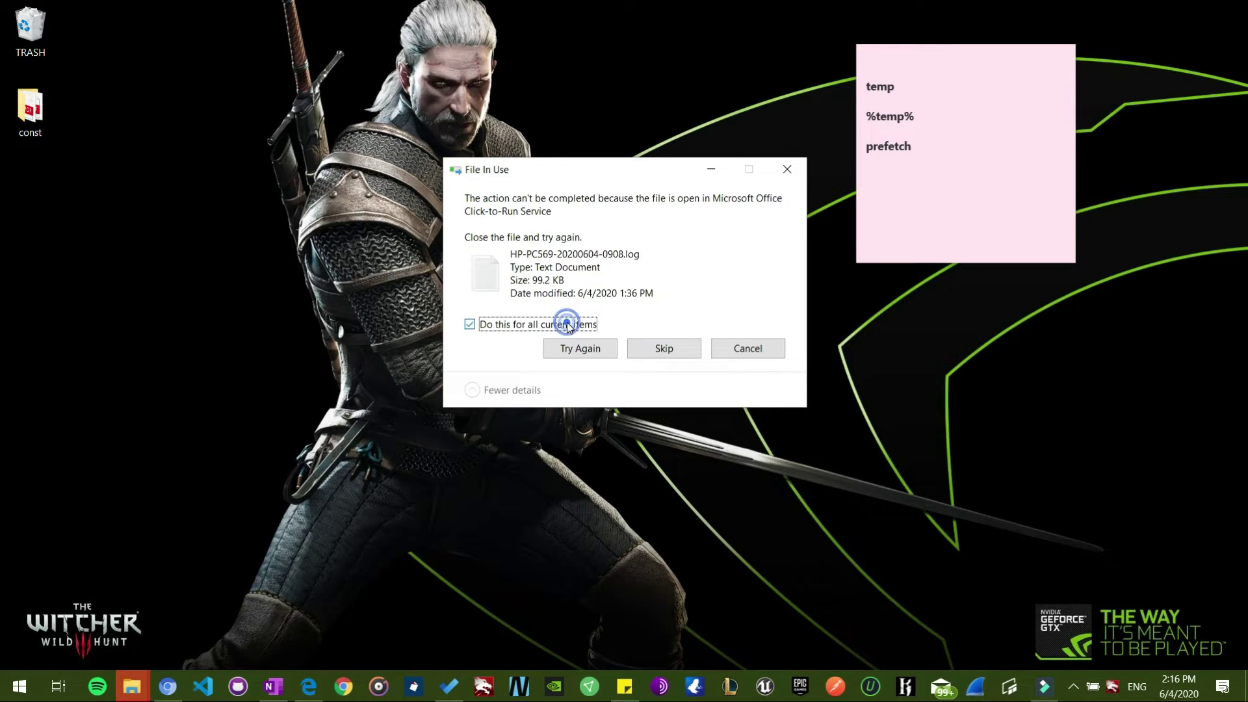
click(665, 350)
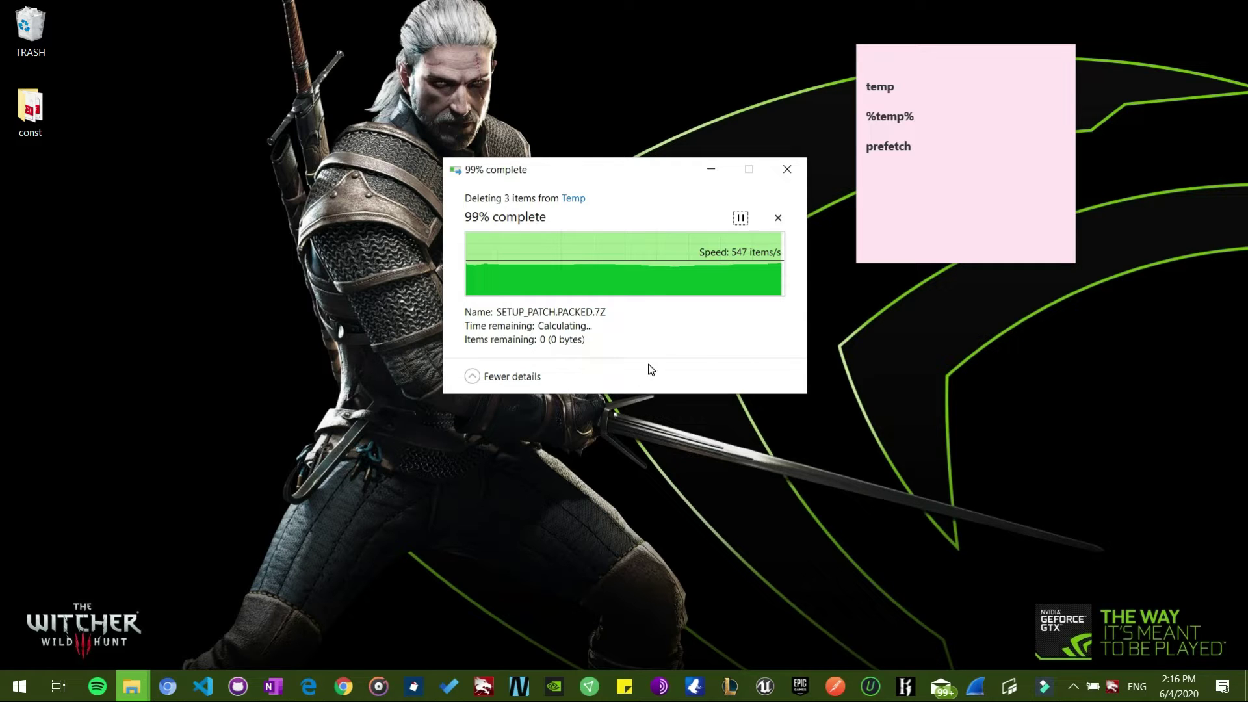
Run %temp% to open the user's AppData\Local\Temp folder.
click(18, 686)
text(ru)
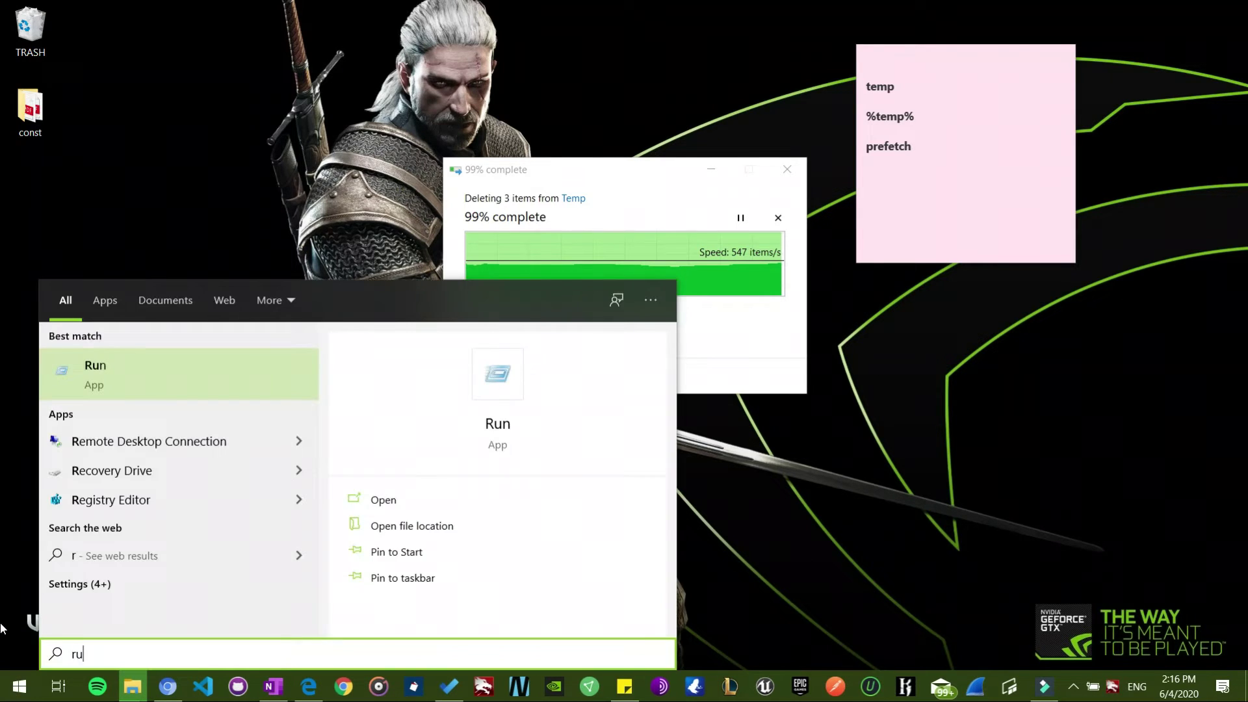
key(Return)
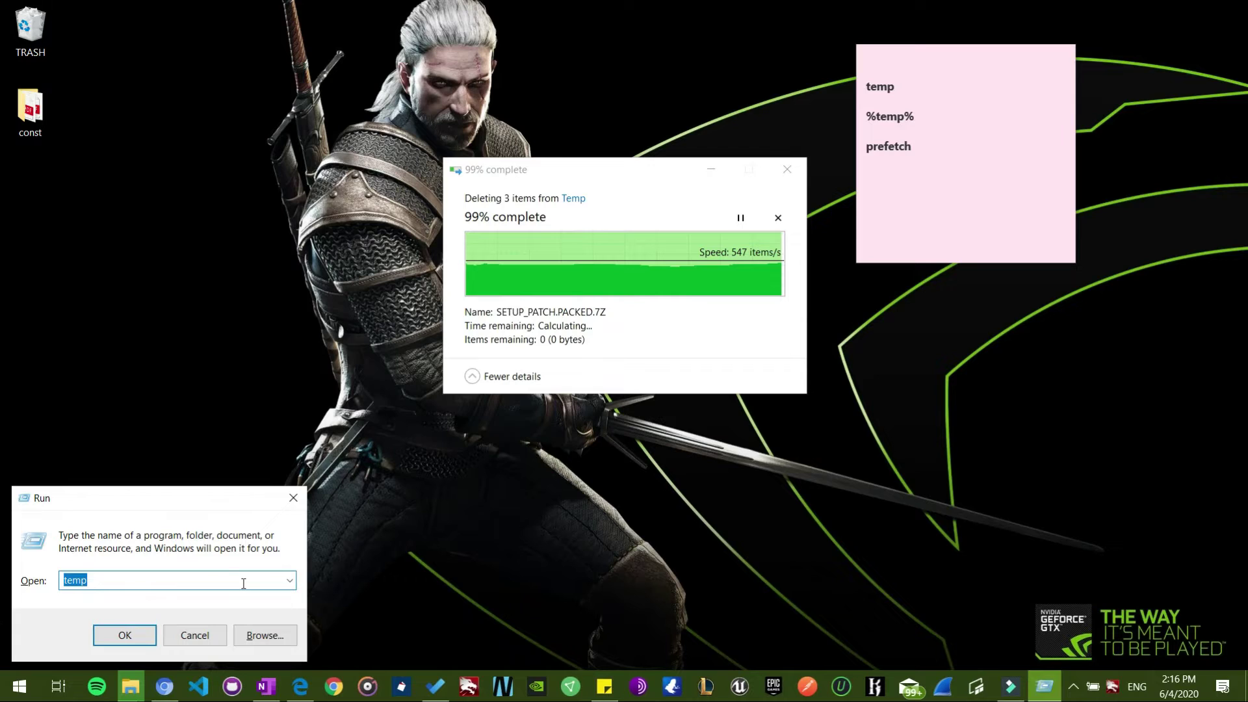
key(BackSpace)
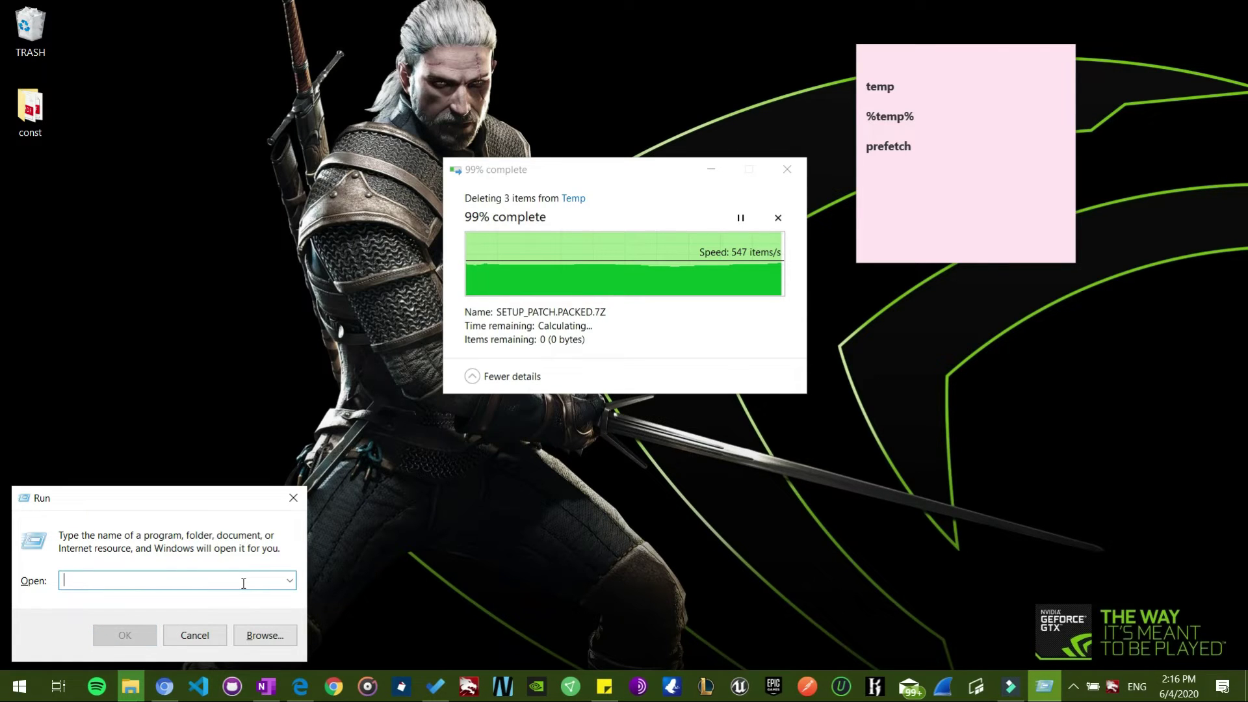
text(%te)
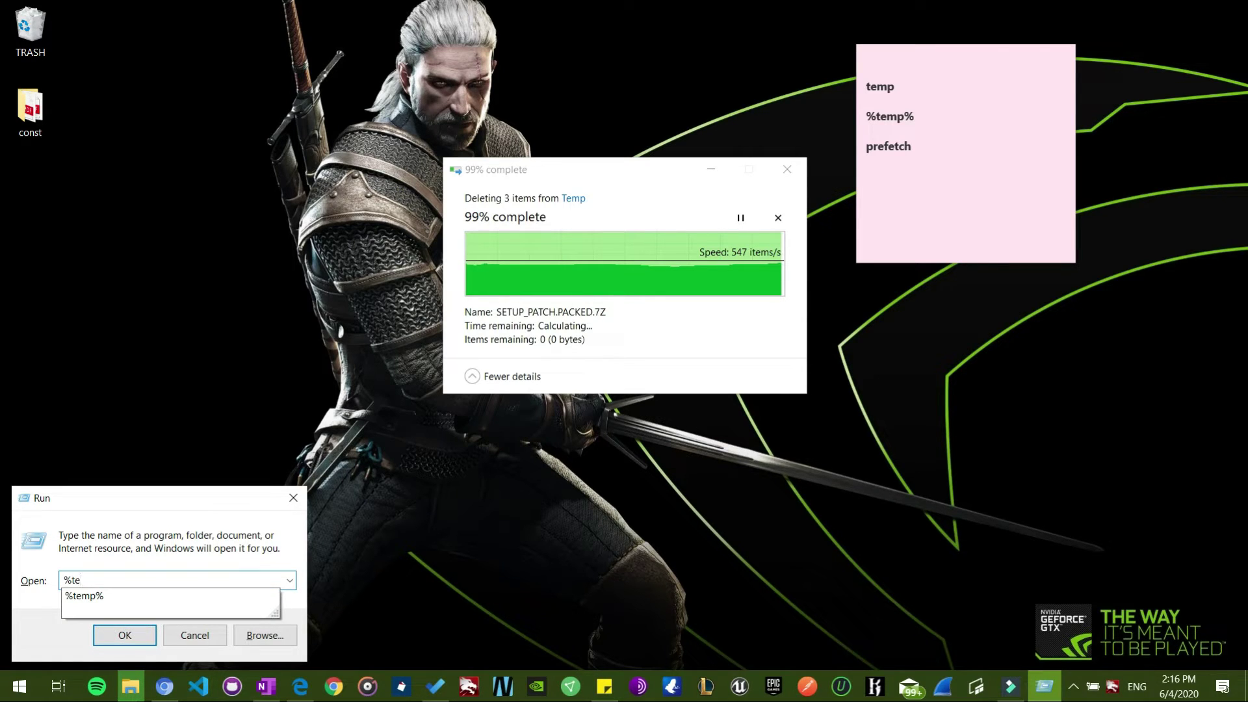
text(mp%)
key(Return)
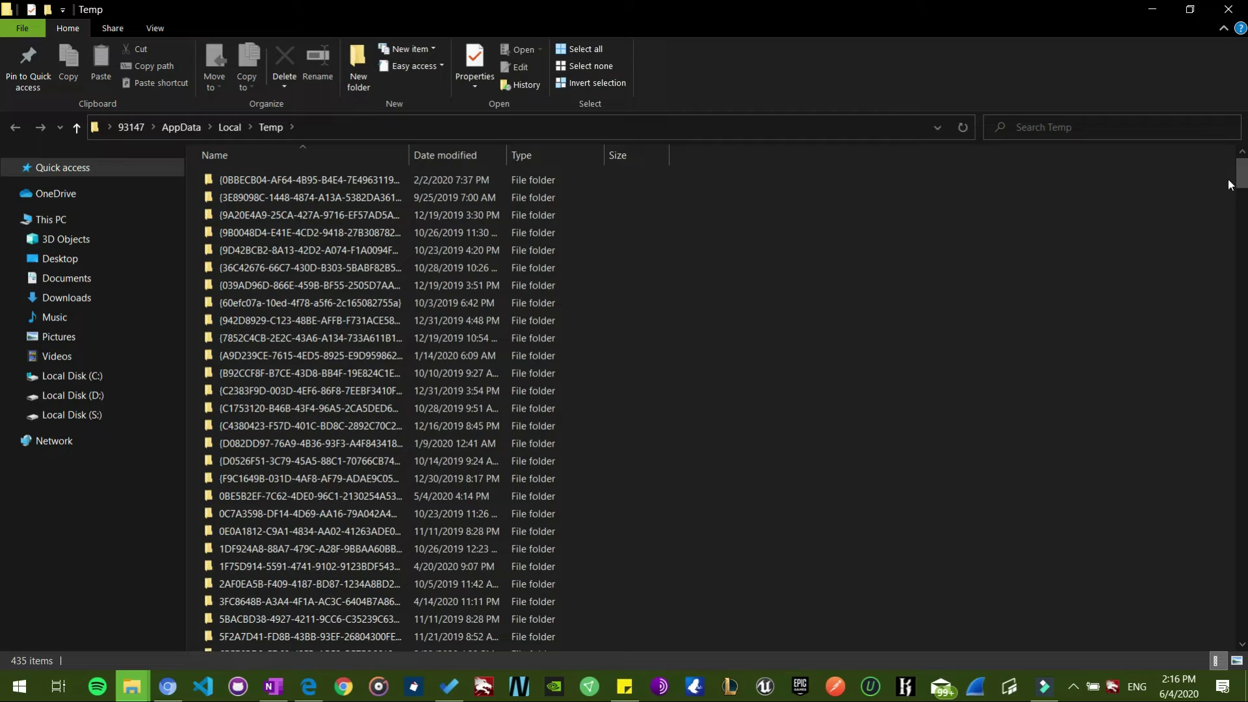
Select all 435 items in the user Temp folder.
drag(1236, 181, 1, 170)
click(487, 401)
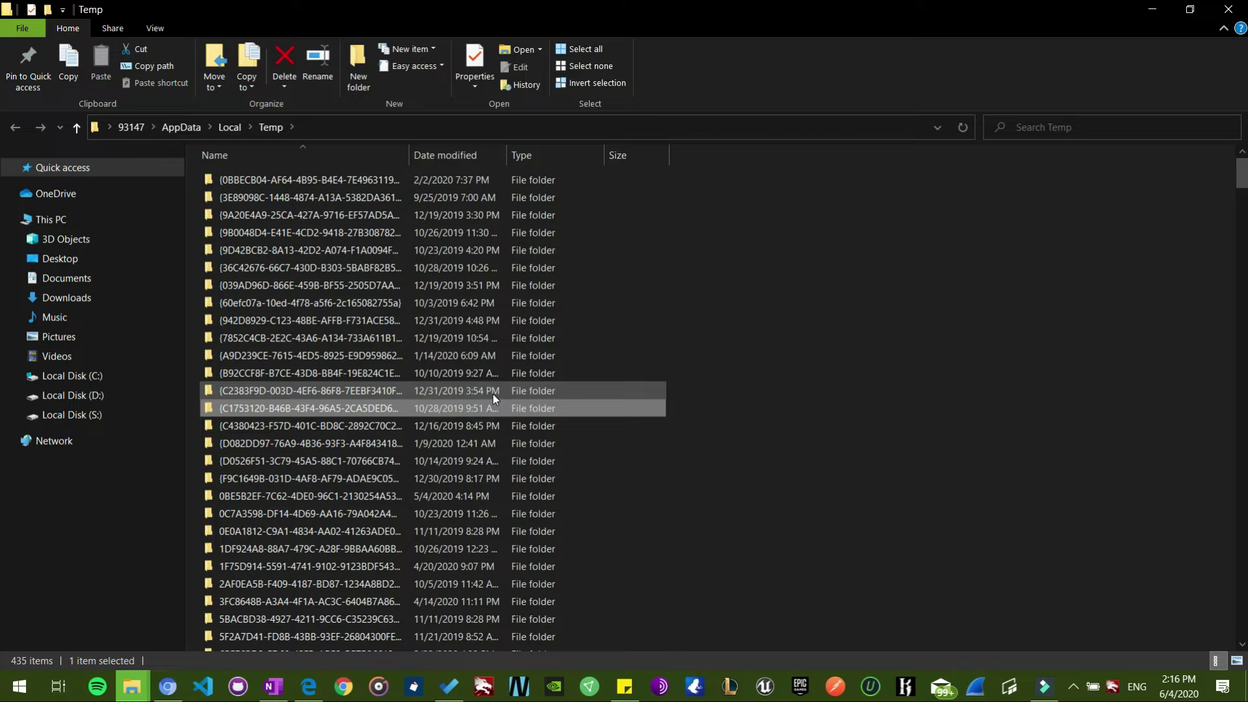
key(ctrl+a)
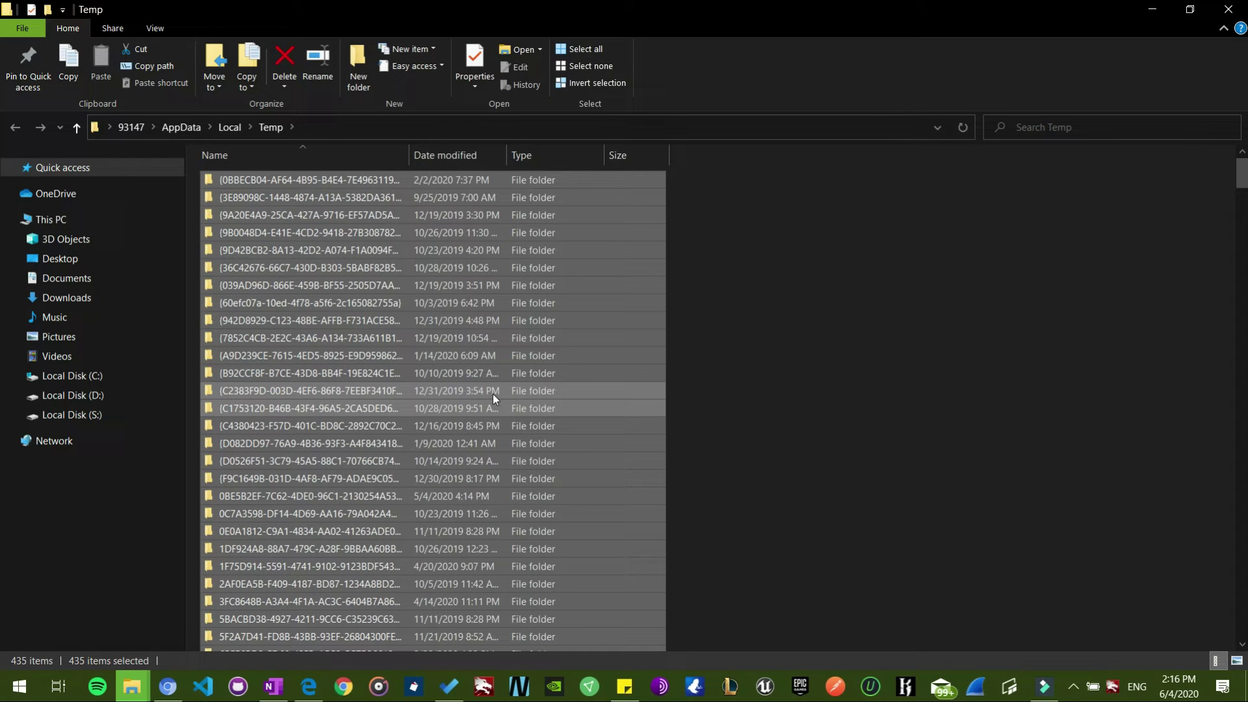
Permanently delete the 435 user Temp items, skipping in-use files, then minimize Explorer.
key(shift+Delete)
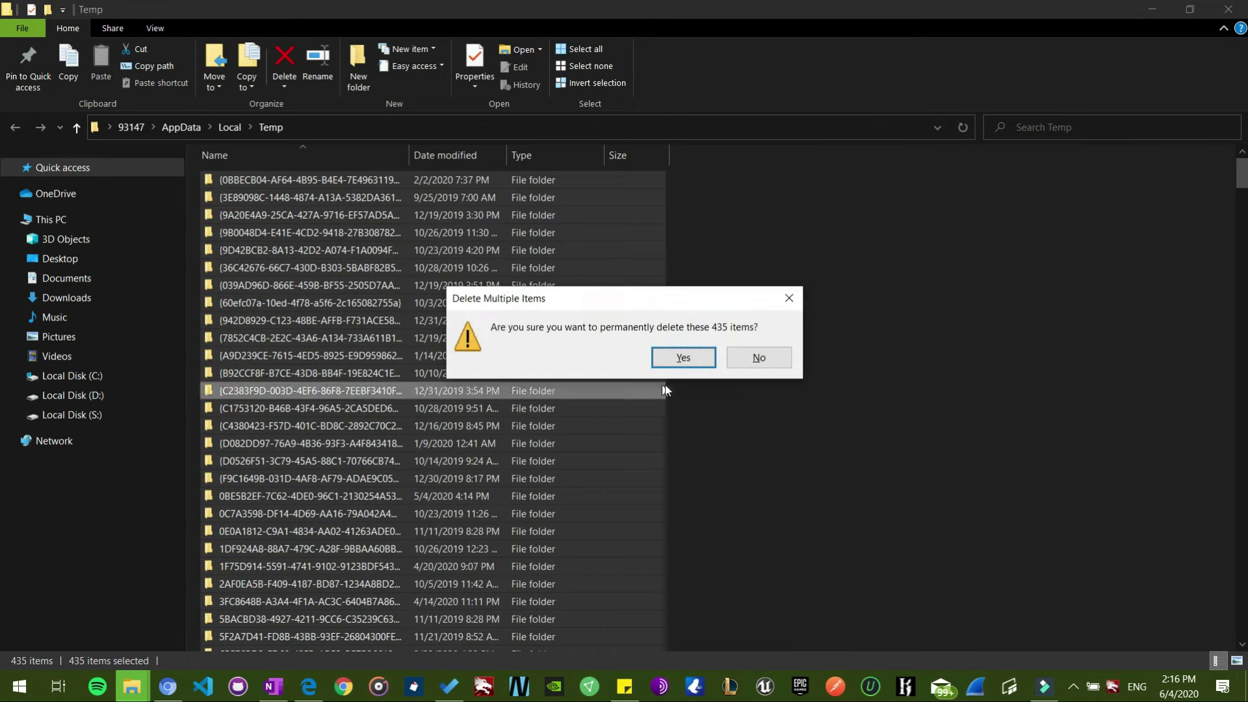
click(683, 357)
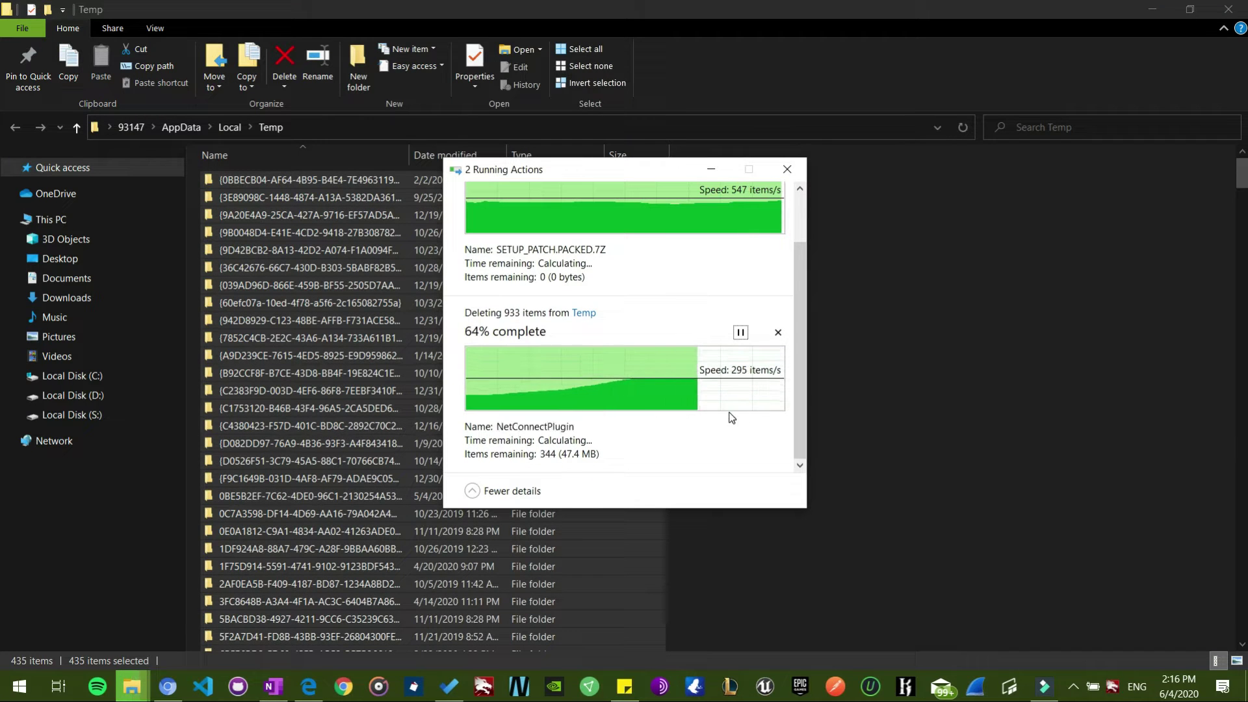
scroll(729, 412, up, 1)
click(546, 425)
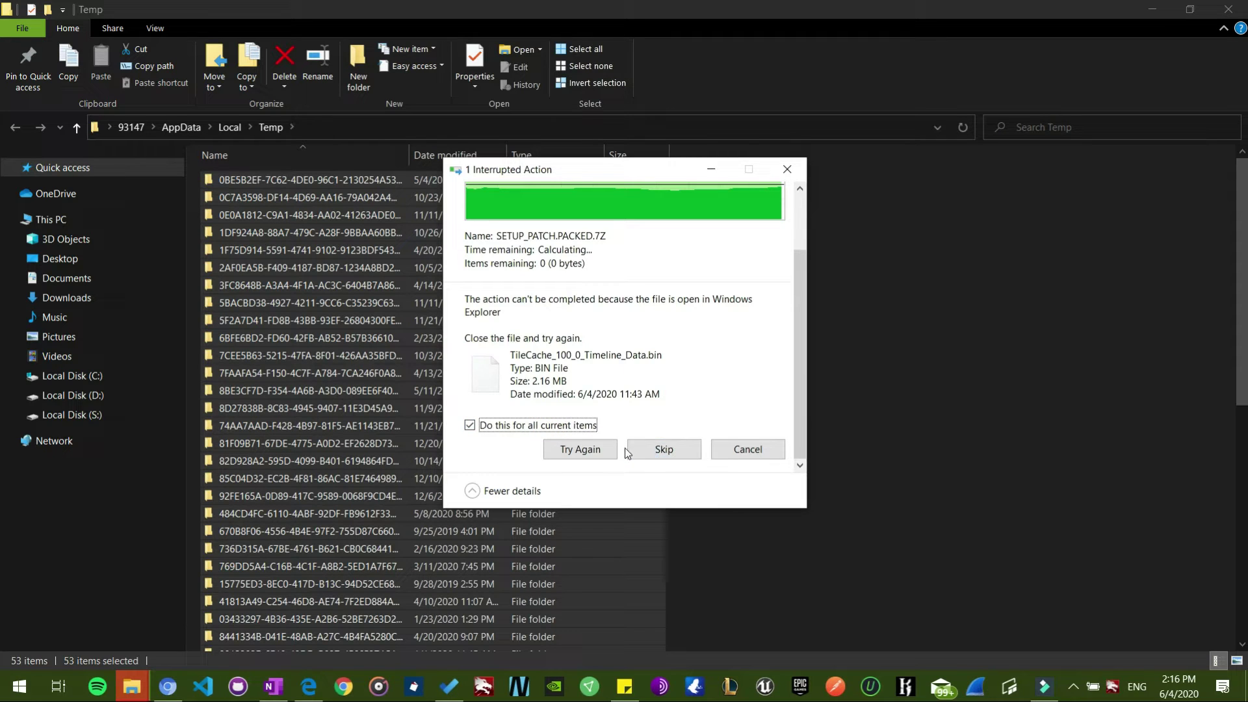
click(652, 458)
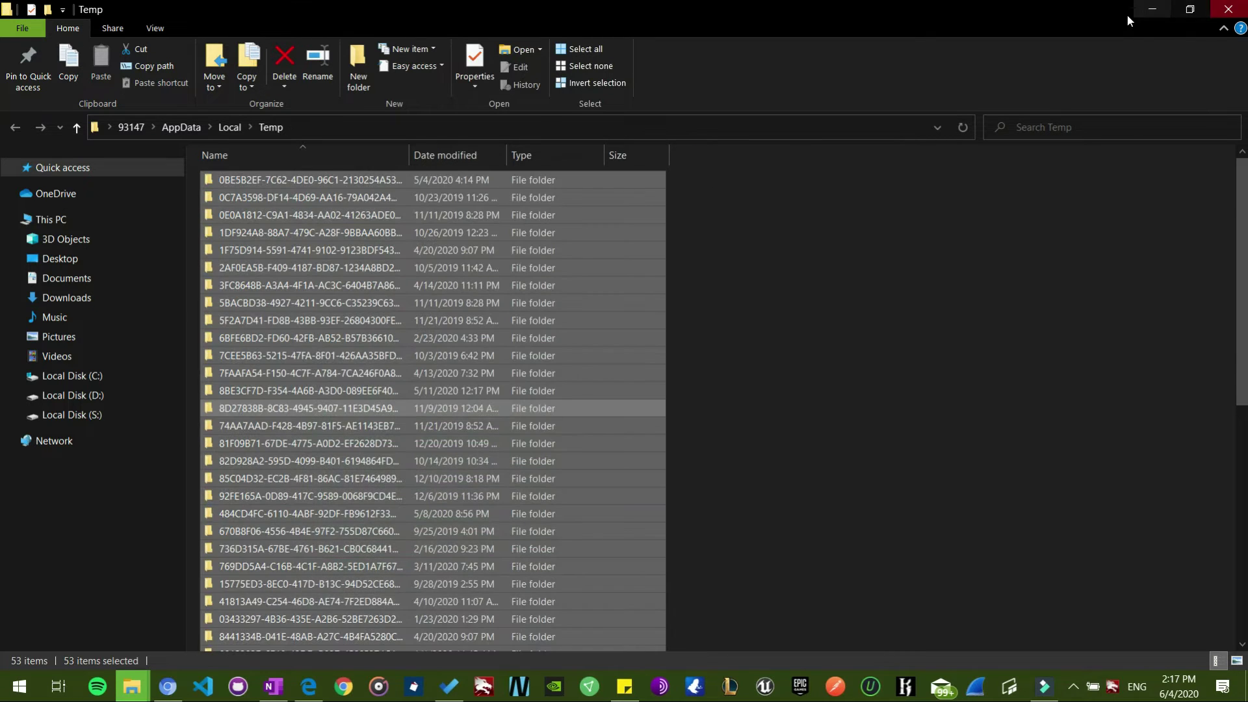
click(1152, 9)
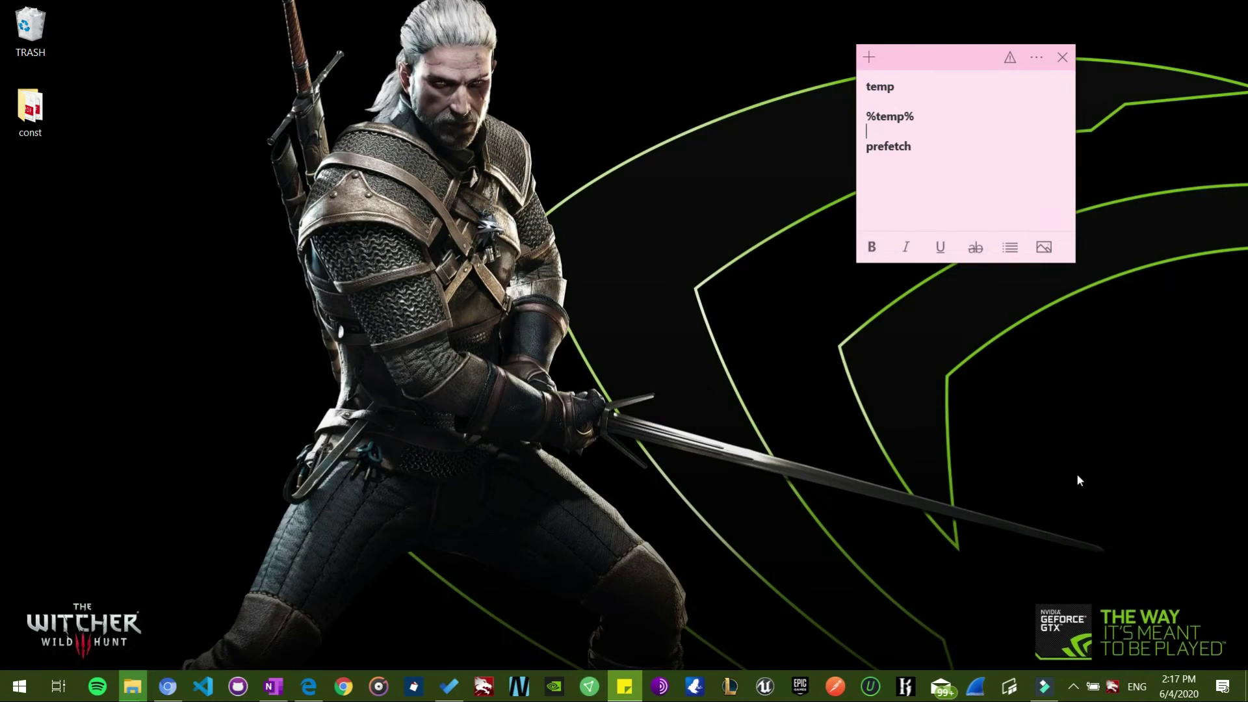
click(19, 686)
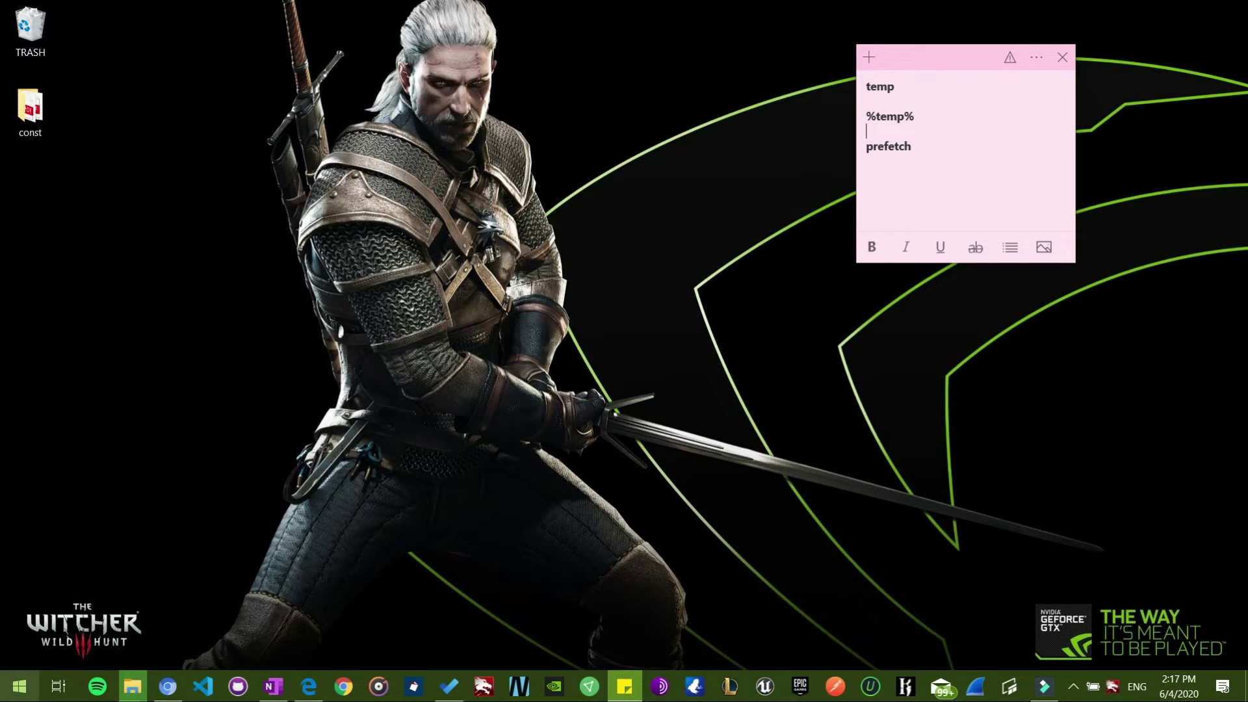
Run prefetch to open the Windows Prefetch folder.
text(run)
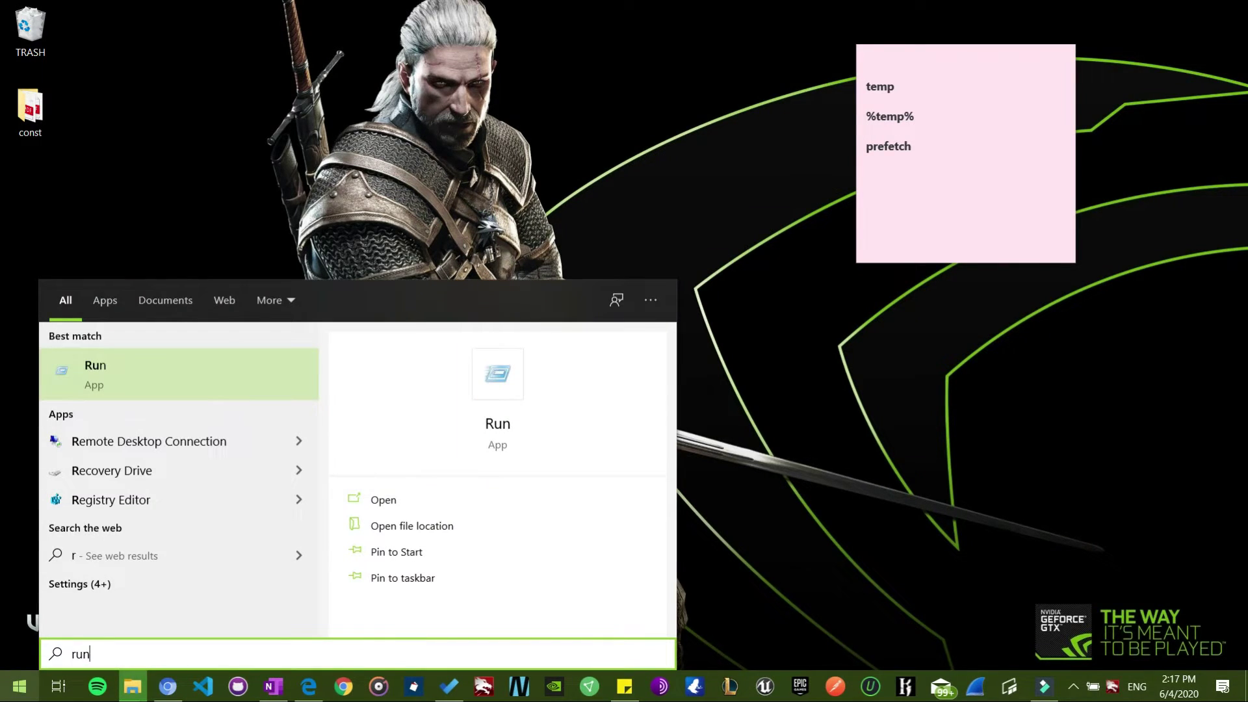
key(Return)
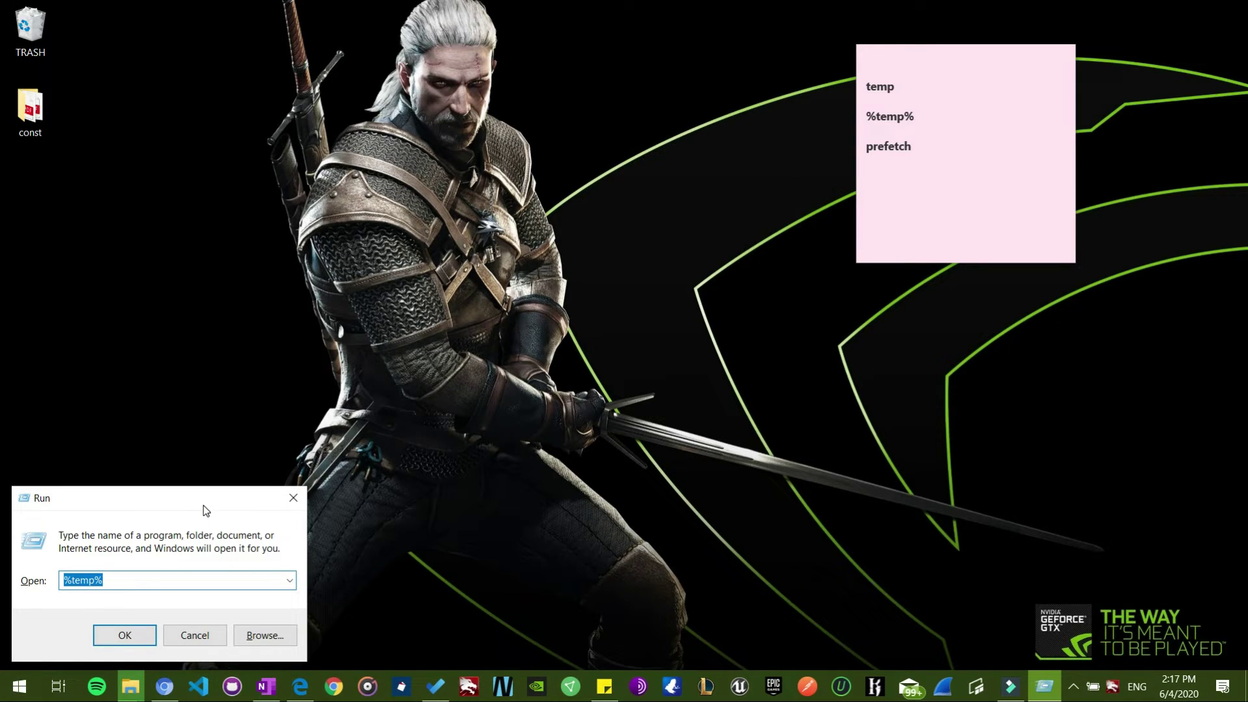
key(BackSpace)
text(pre)
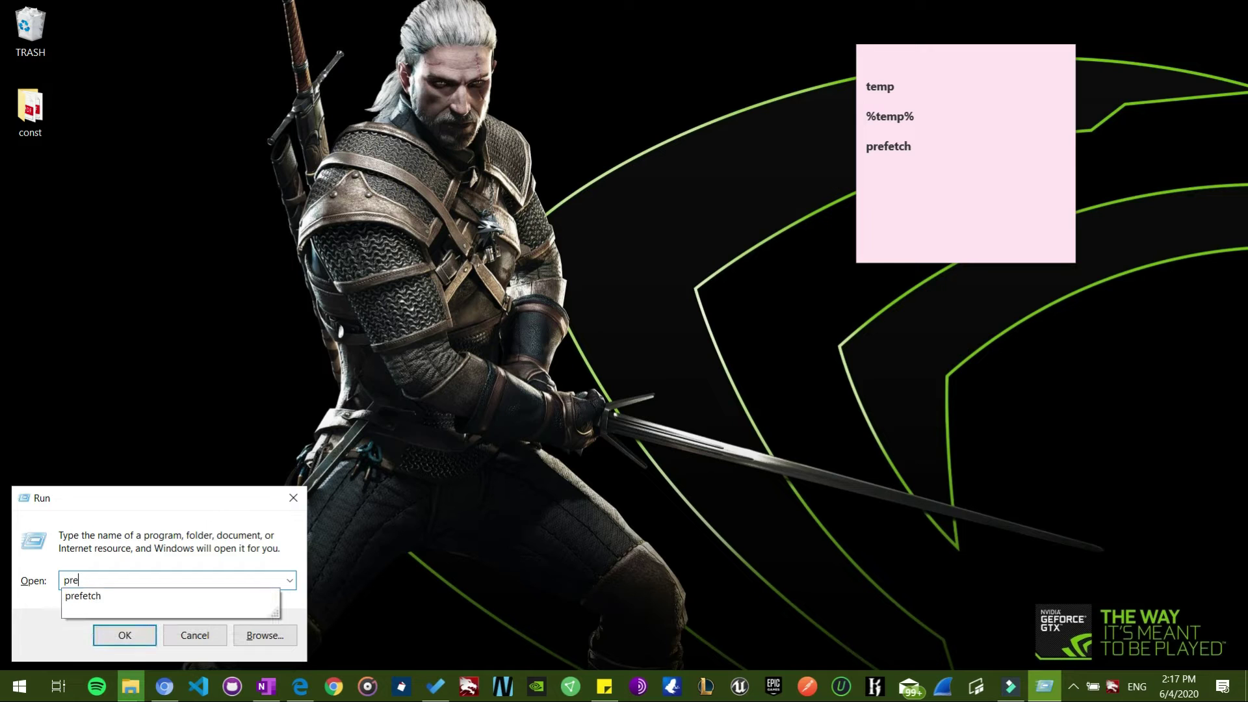
click(147, 601)
click(124, 634)
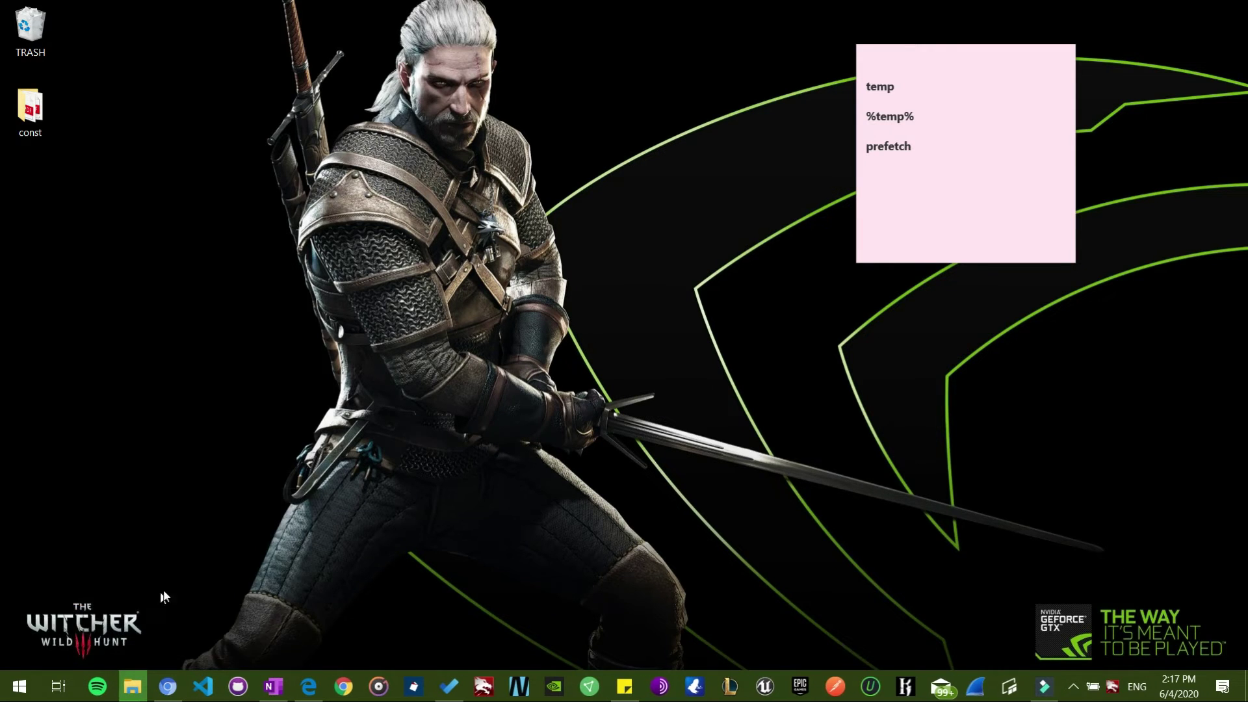
Bring the deletion progress window forward and scroll through it.
click(132, 686)
click(388, 611)
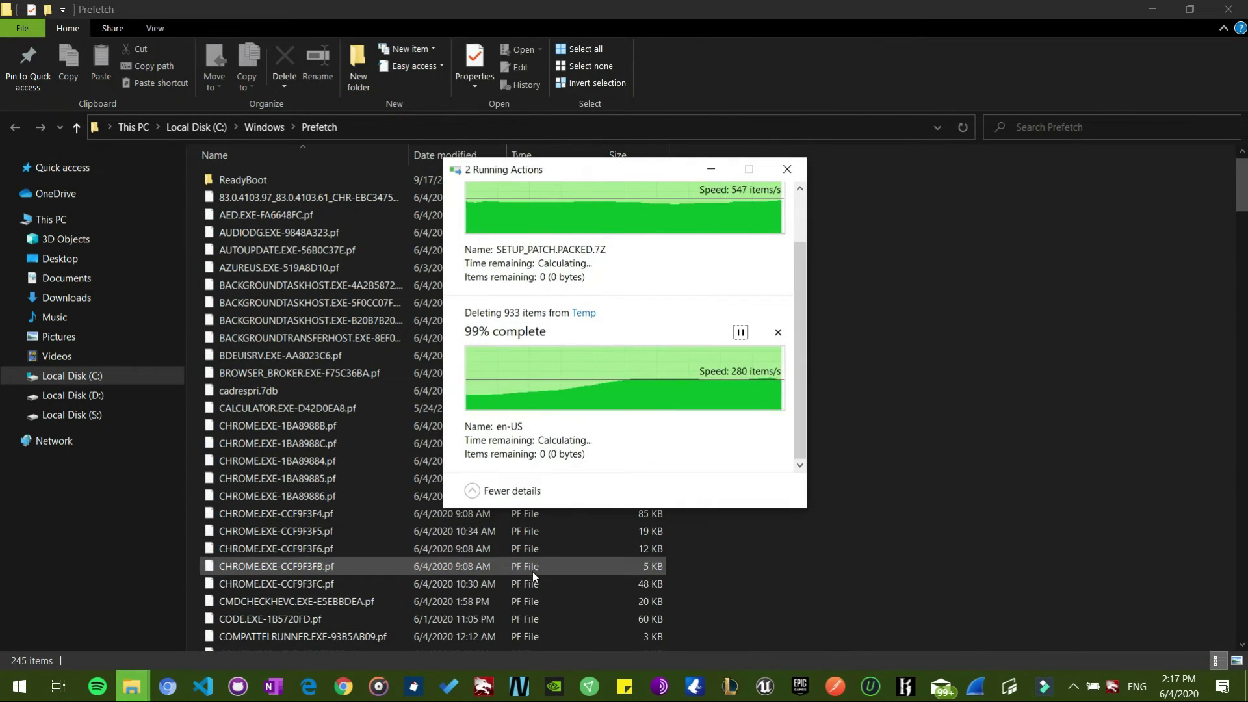
scroll(707, 326, up, 1)
scroll(707, 326, down, 2)
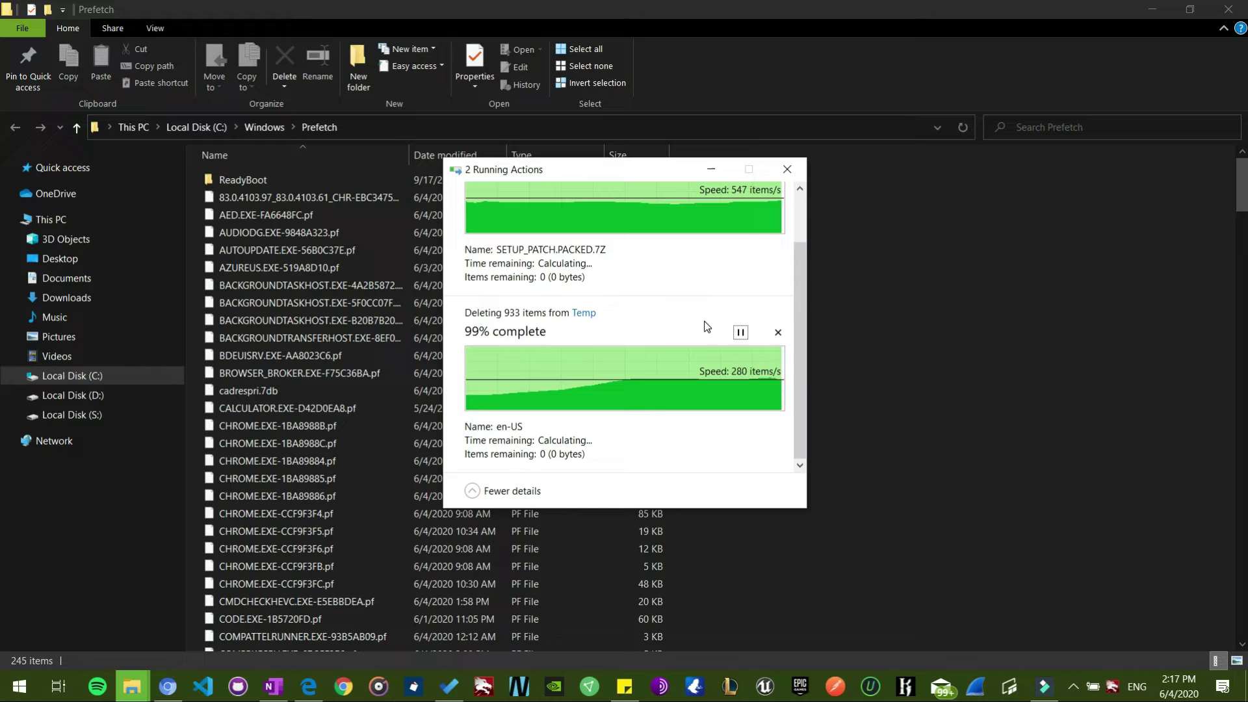
scroll(707, 326, up, 2)
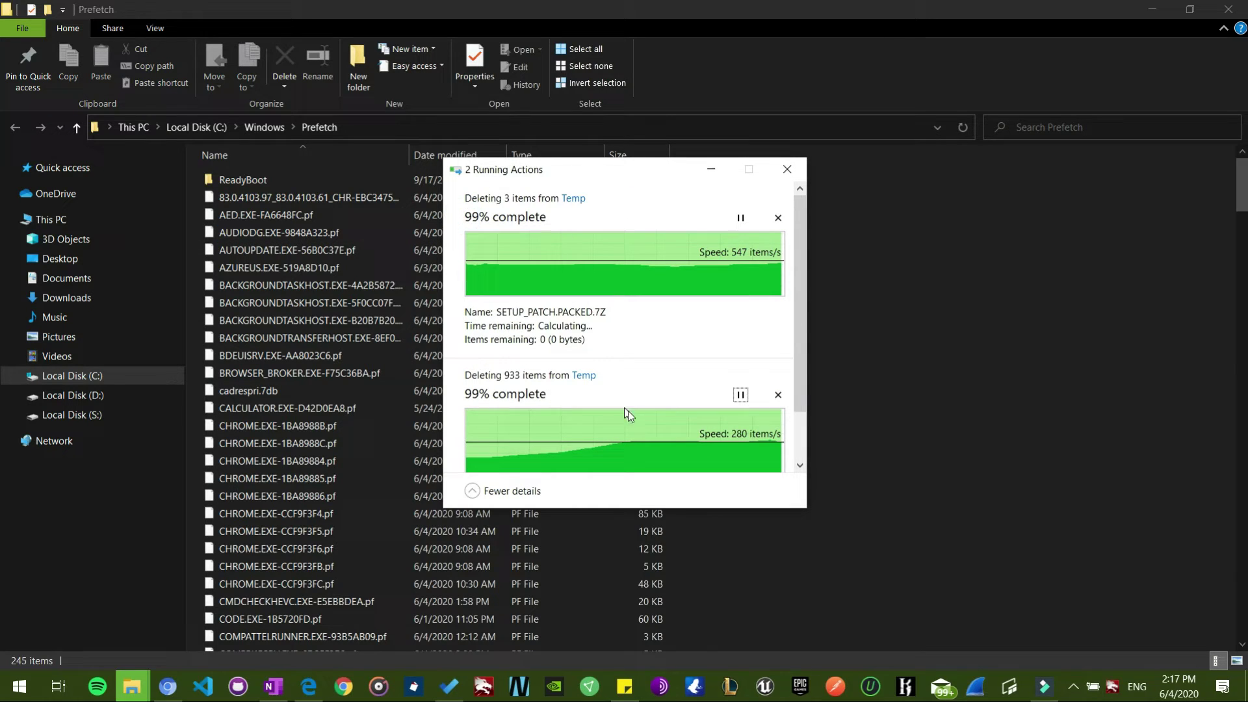
scroll(628, 411, down, 2)
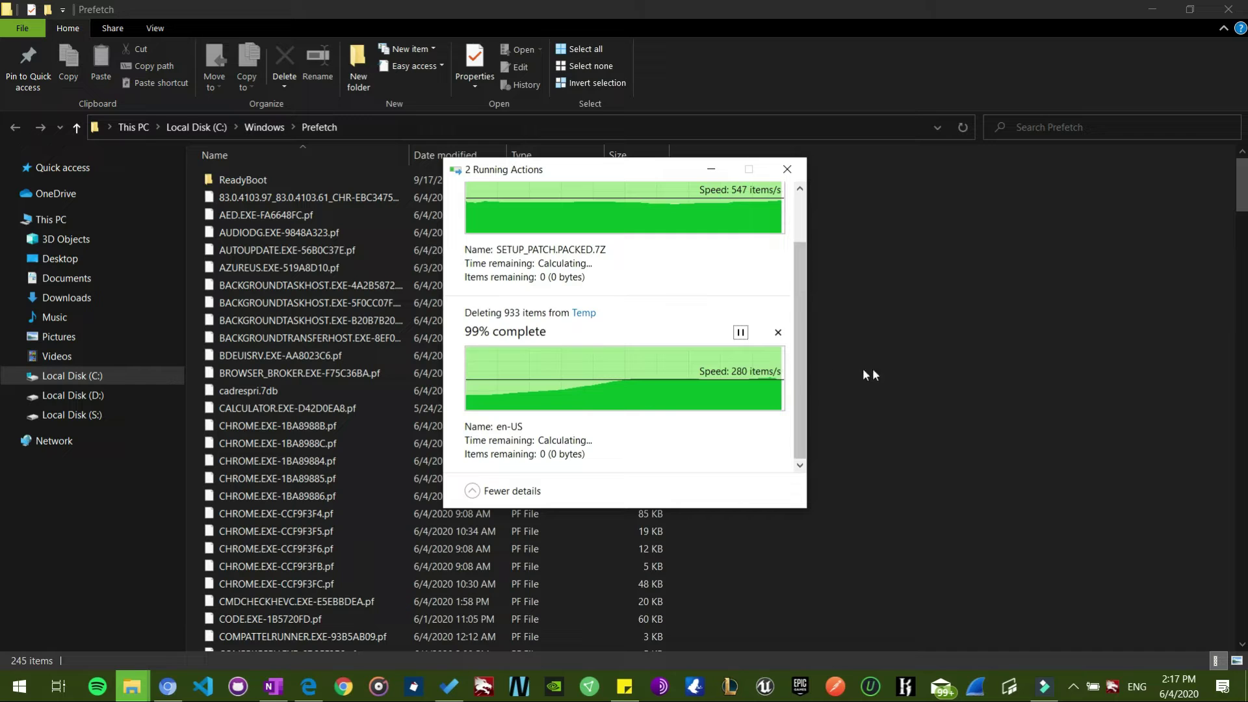
Permanently delete all 245 Prefetch items, skipping the file held open by SysMain.
click(360, 471)
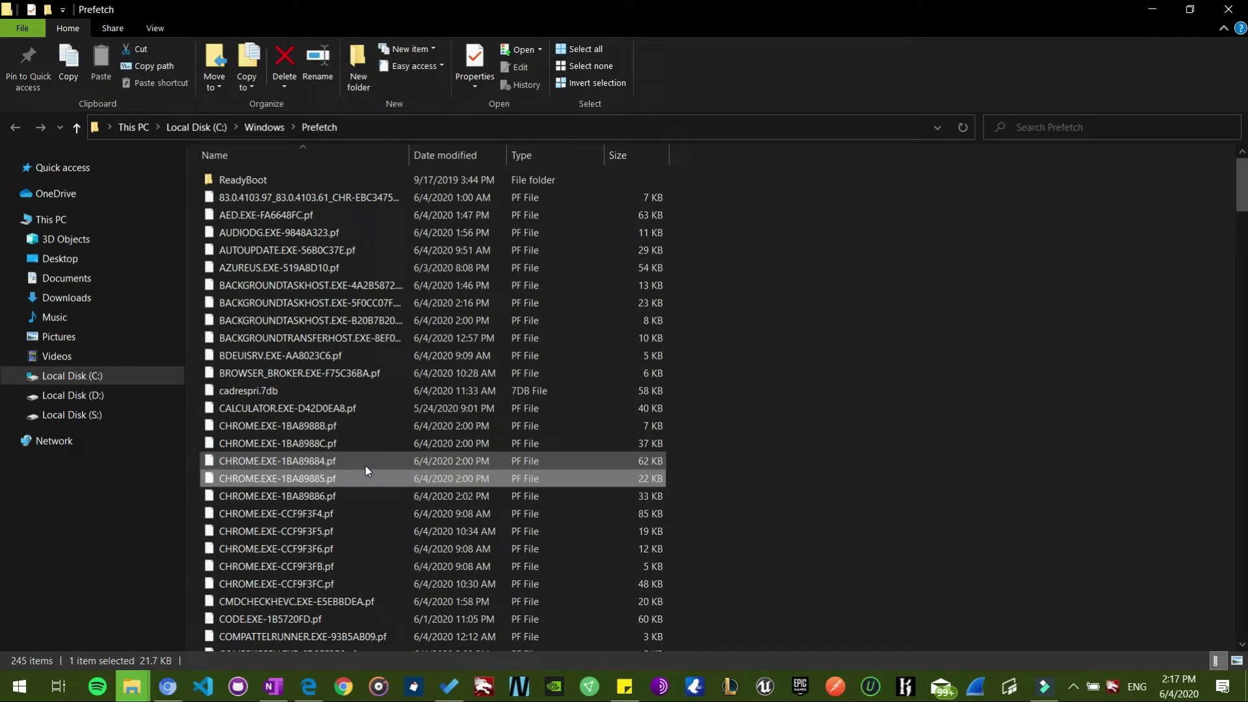
key(ctrl+a)
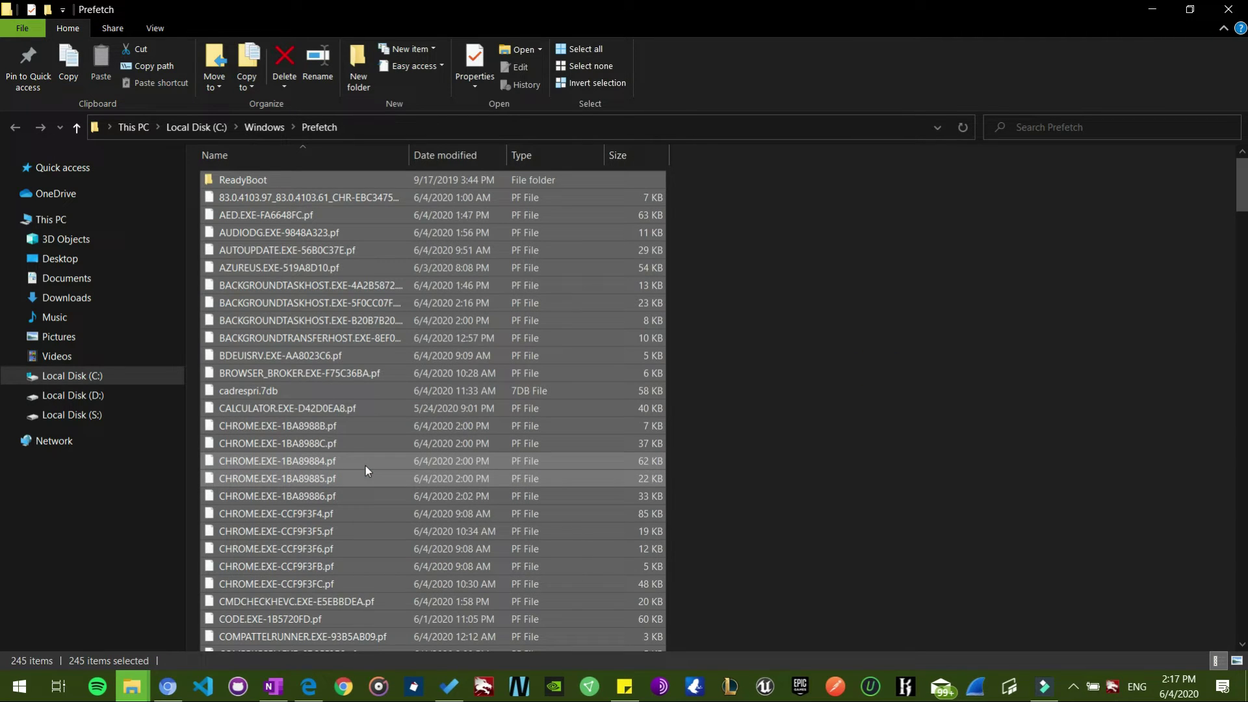
key(shift+Delete)
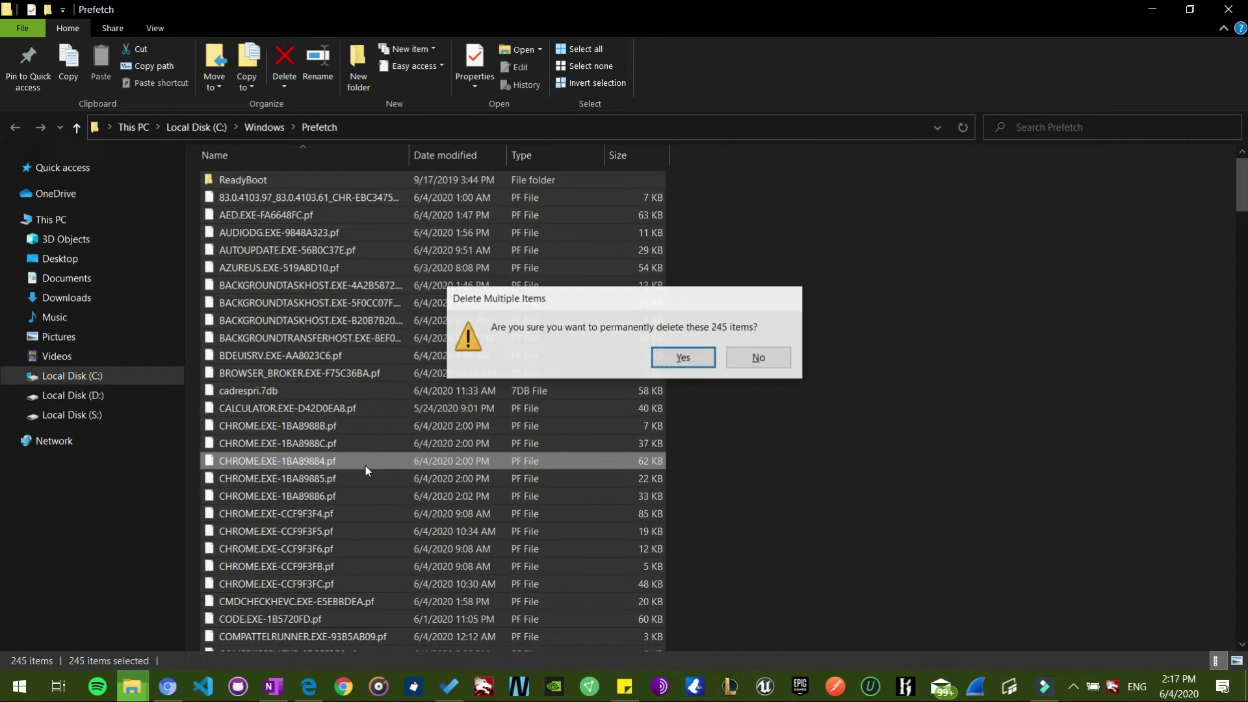
key(Return)
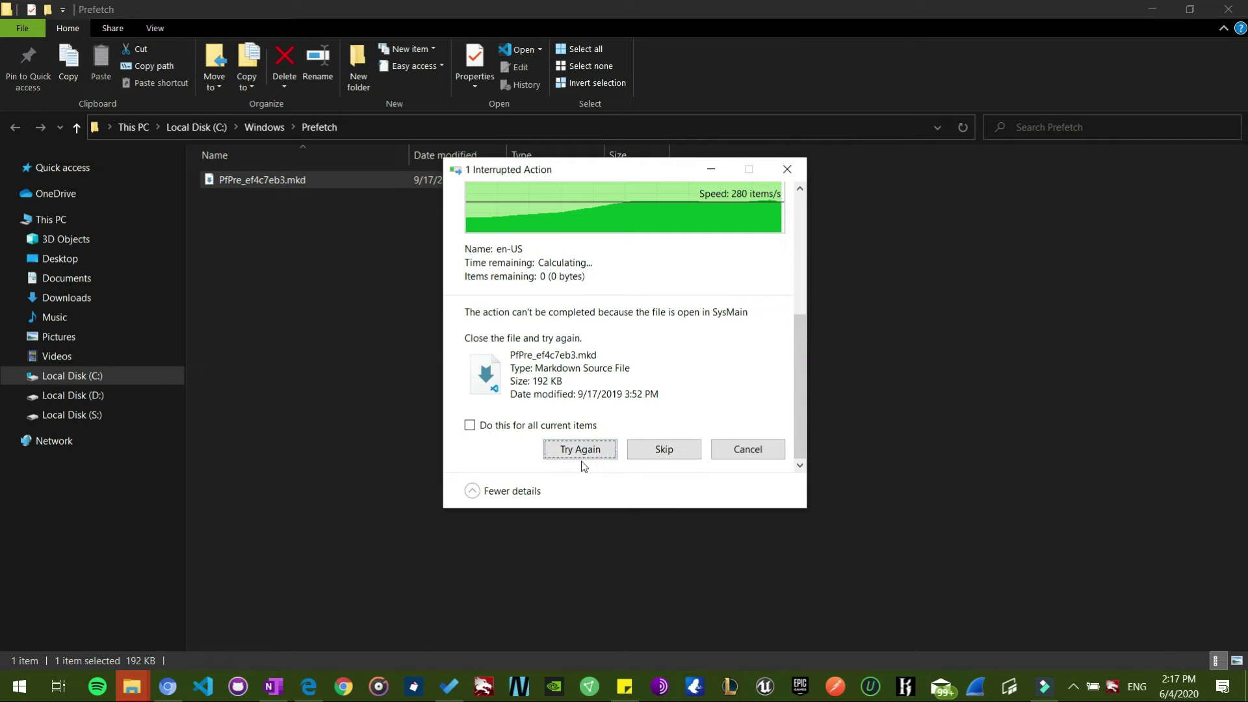
click(506, 434)
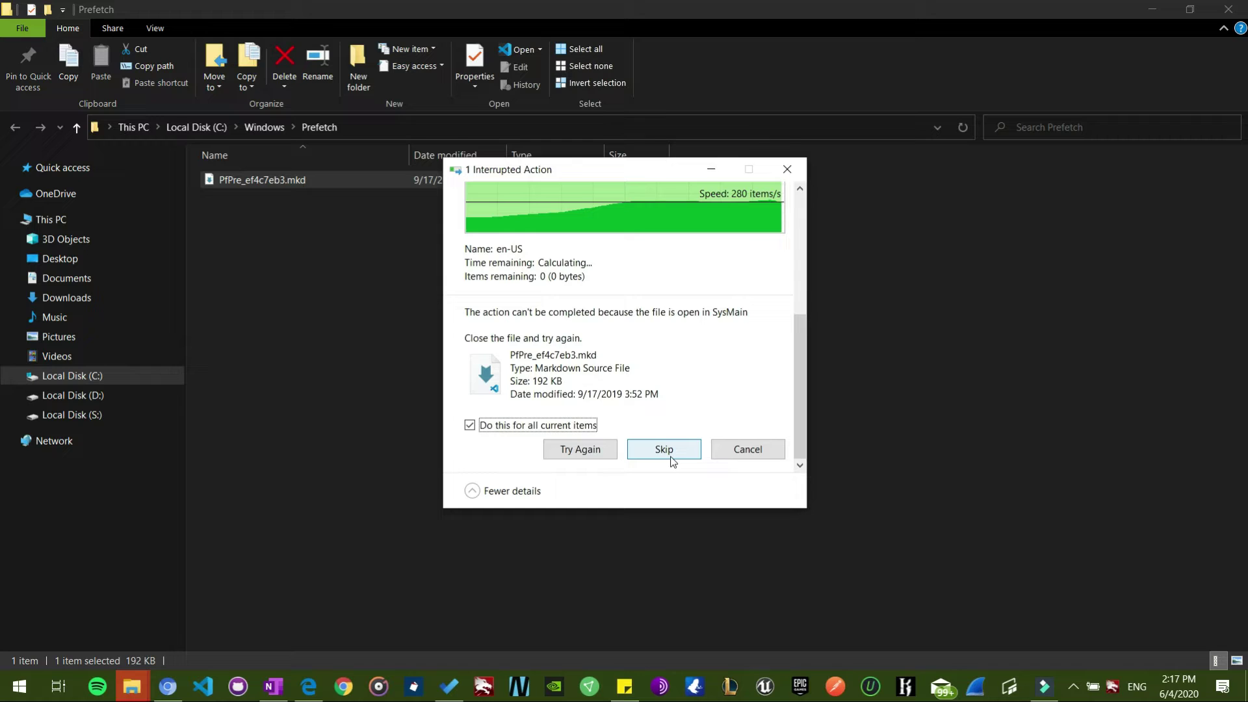
click(672, 460)
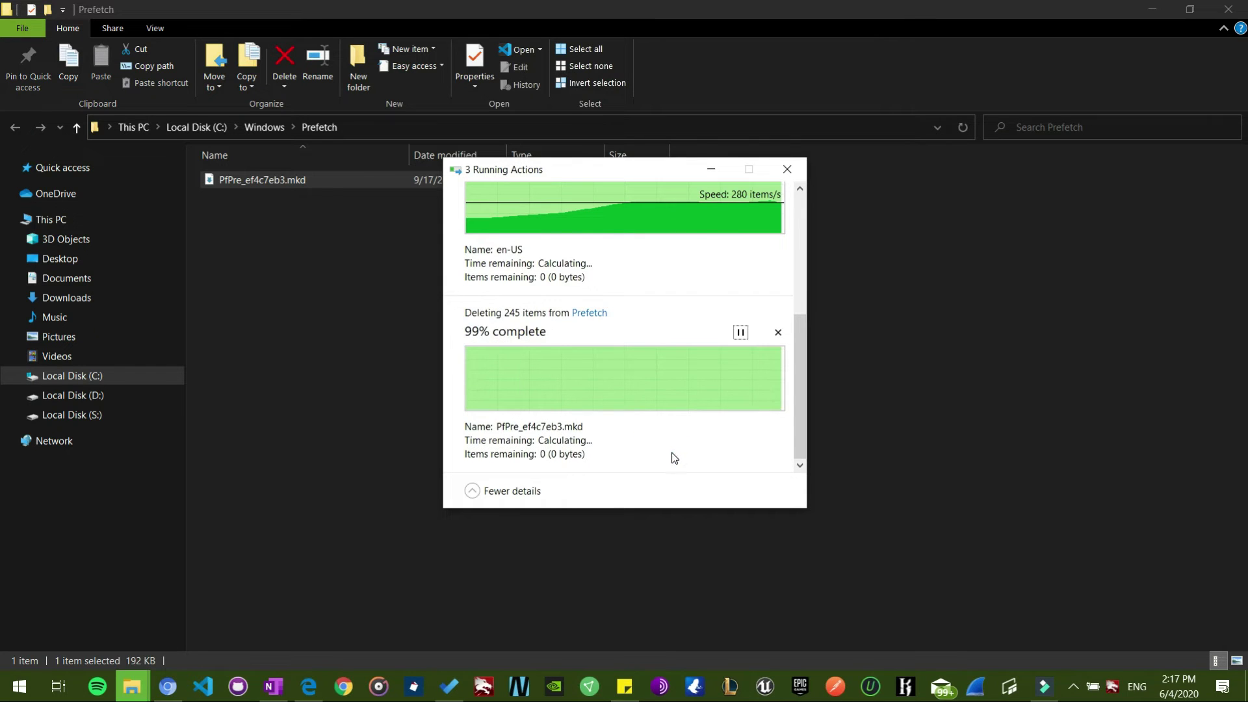
scroll(653, 409, up, 1)
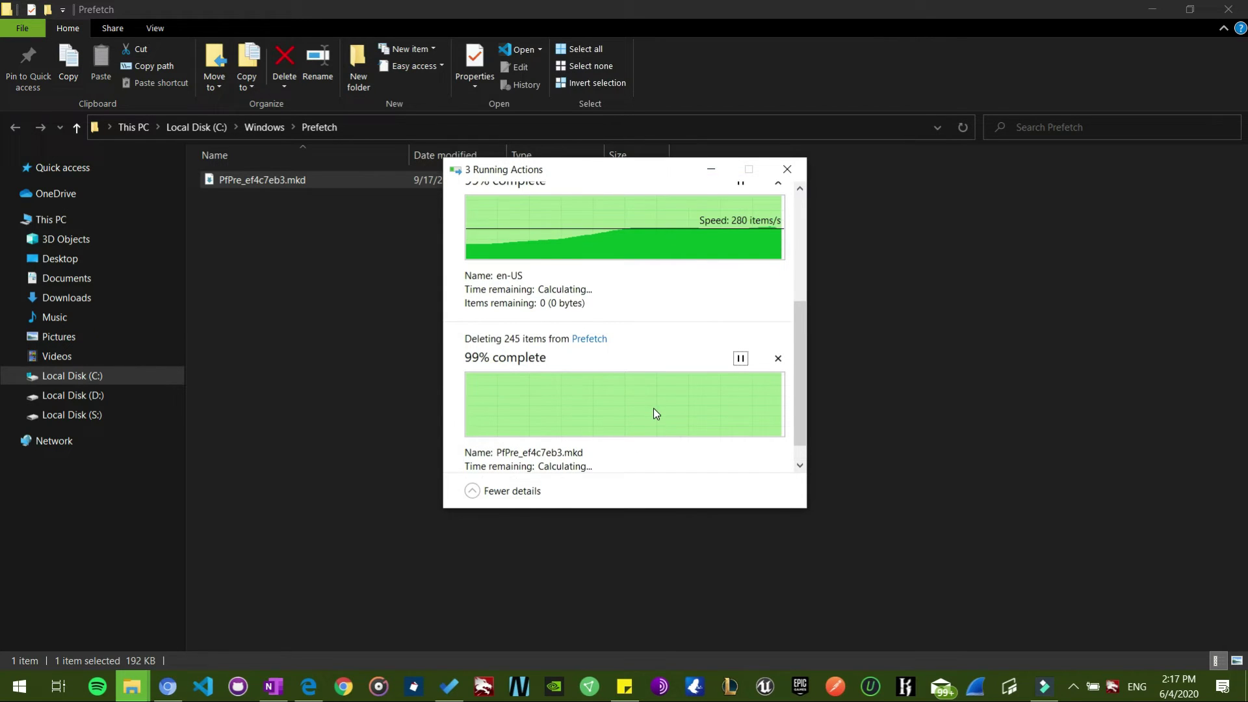
scroll(653, 408, down, 1)
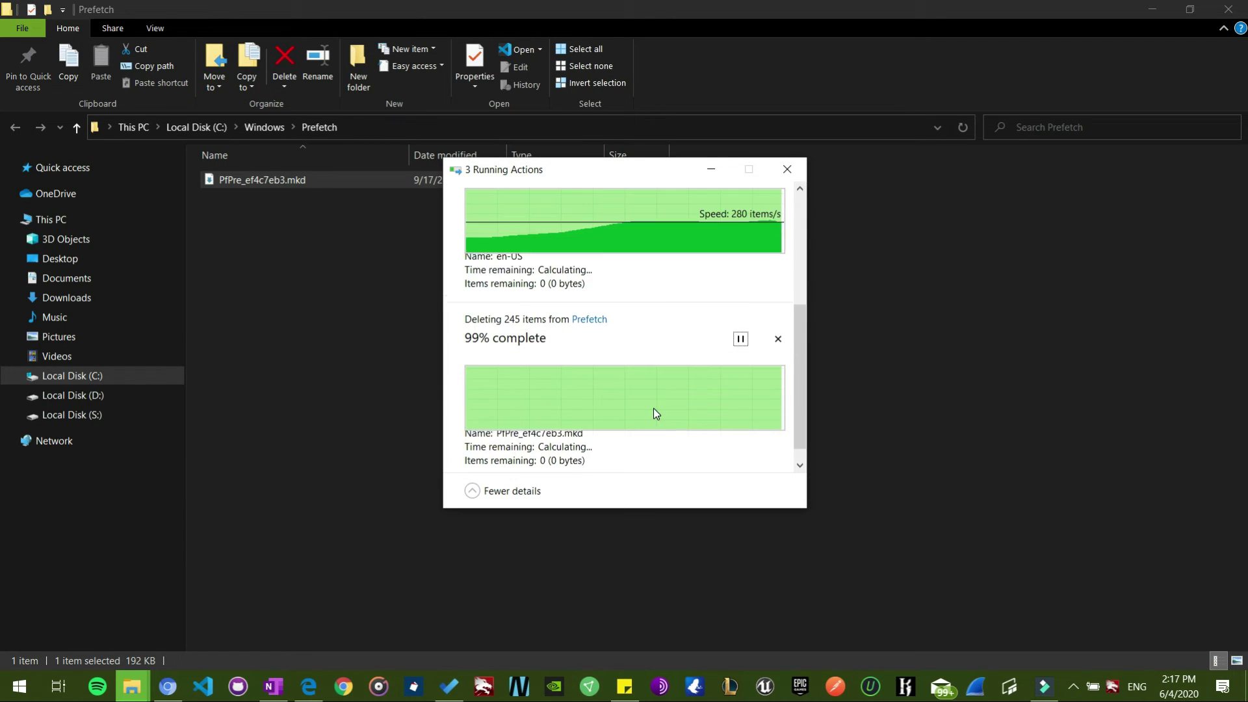
scroll(653, 410, up, 3)
scroll(653, 408, up, 1)
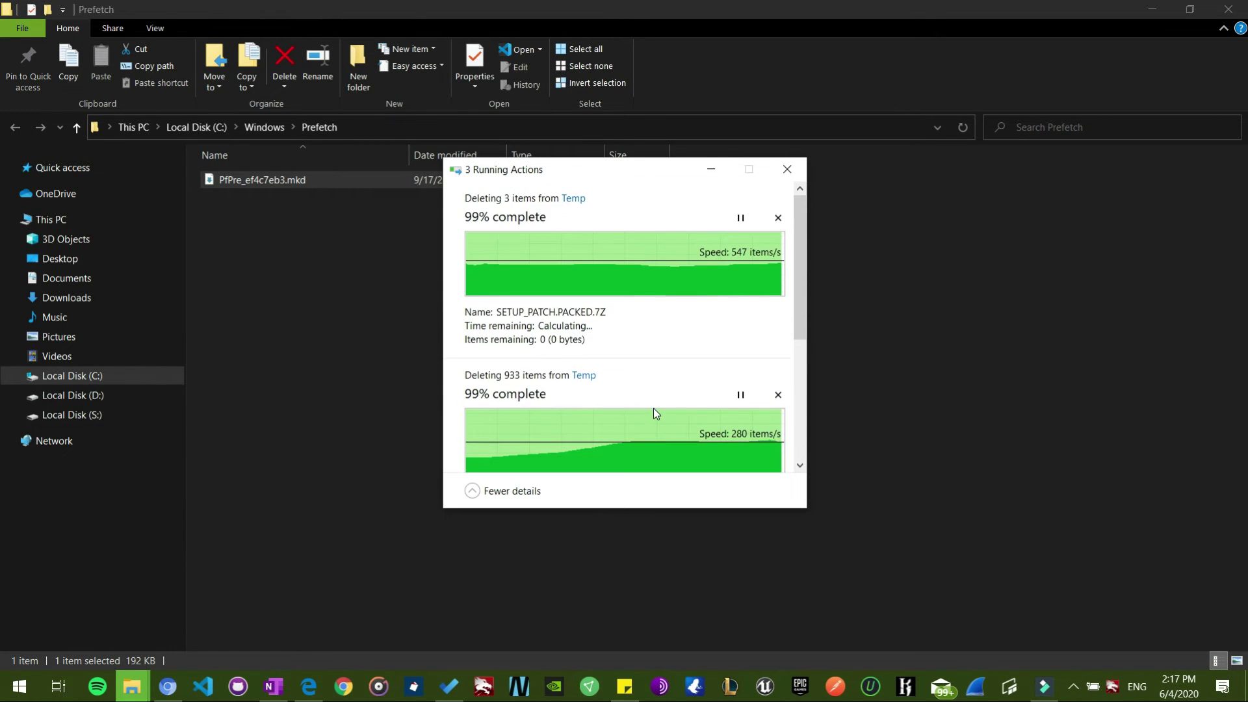
Hide the progress window and minimize Prefetch, then restore the progress window.
click(711, 170)
click(1150, 9)
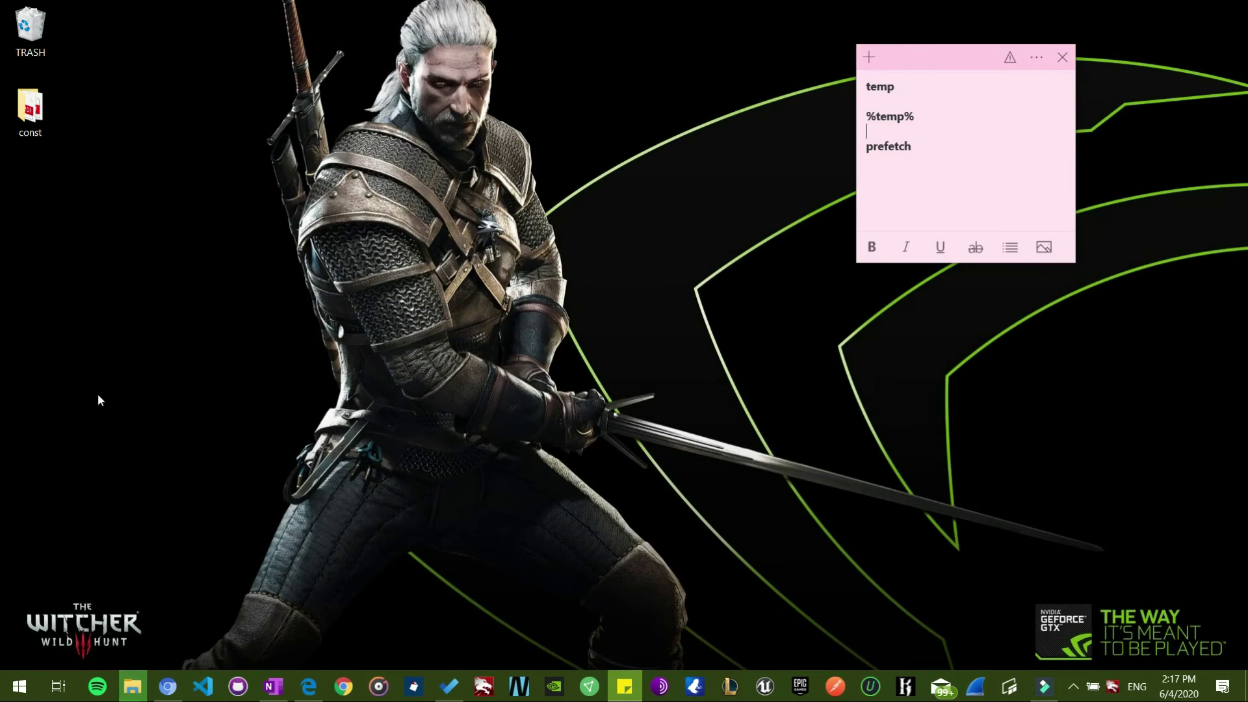
click(134, 683)
click(416, 596)
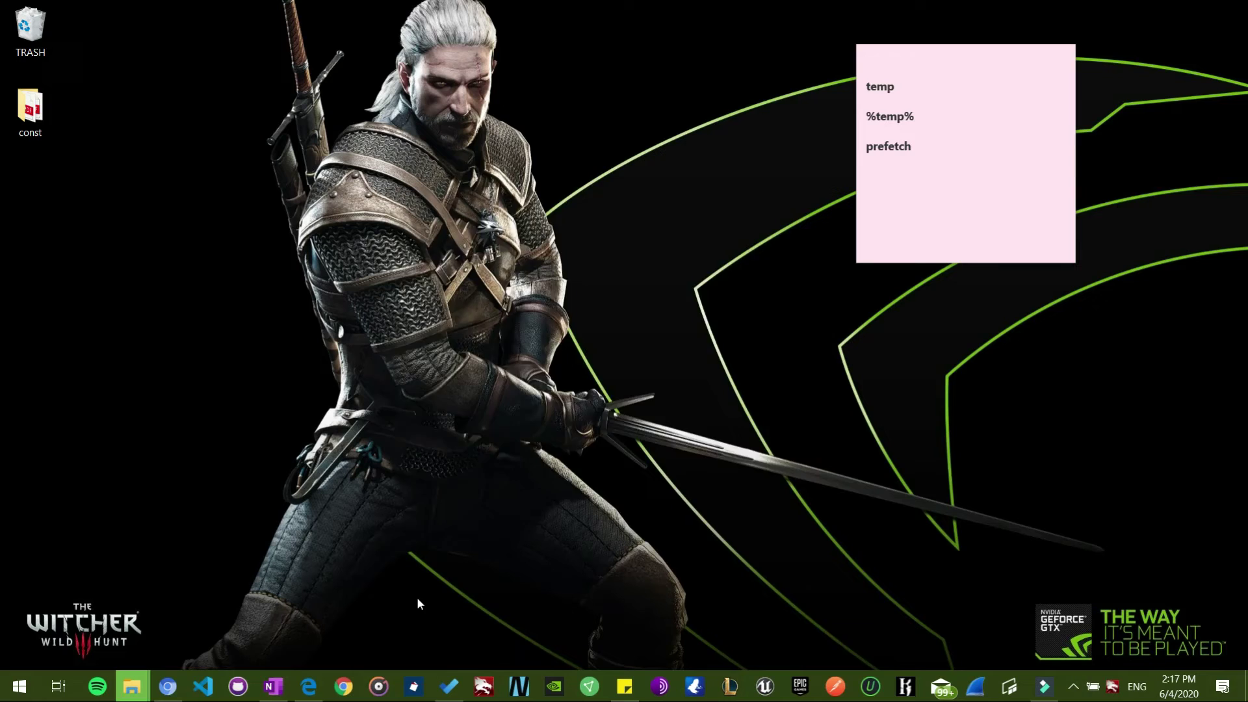
Watch the running deletions finish, then minimize the progress window.
scroll(630, 332, down, 3)
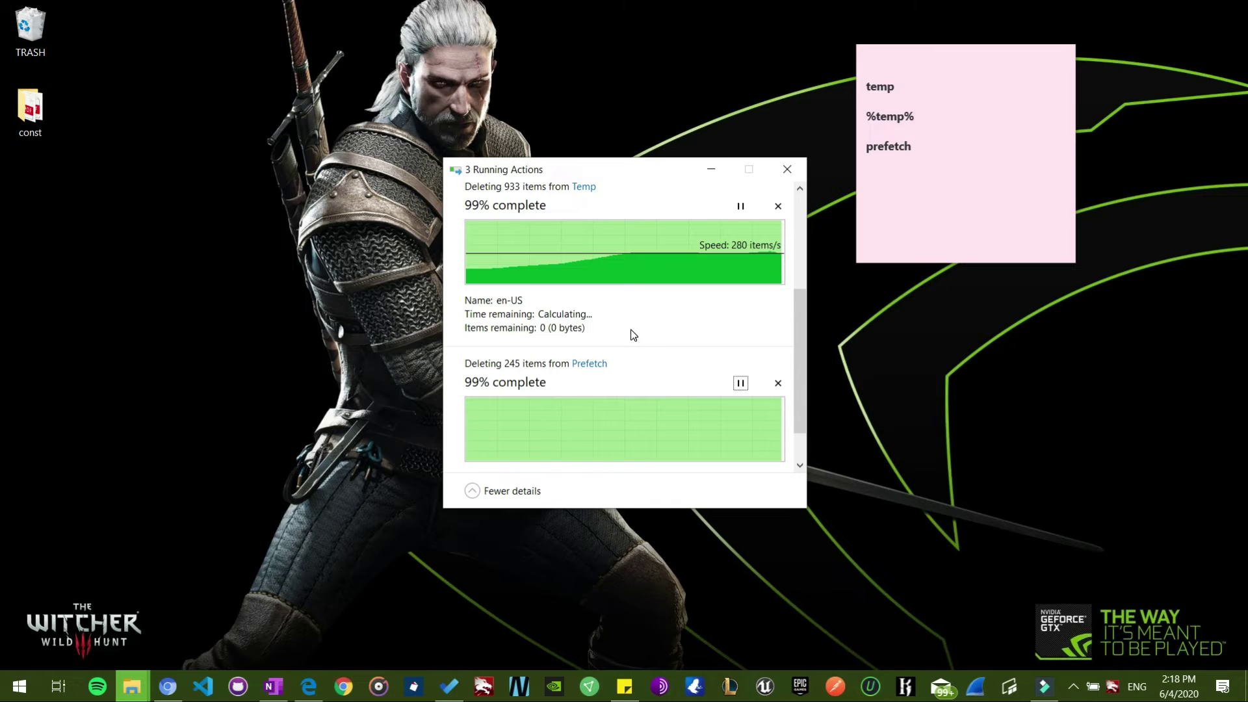
scroll(633, 334, down, 1)
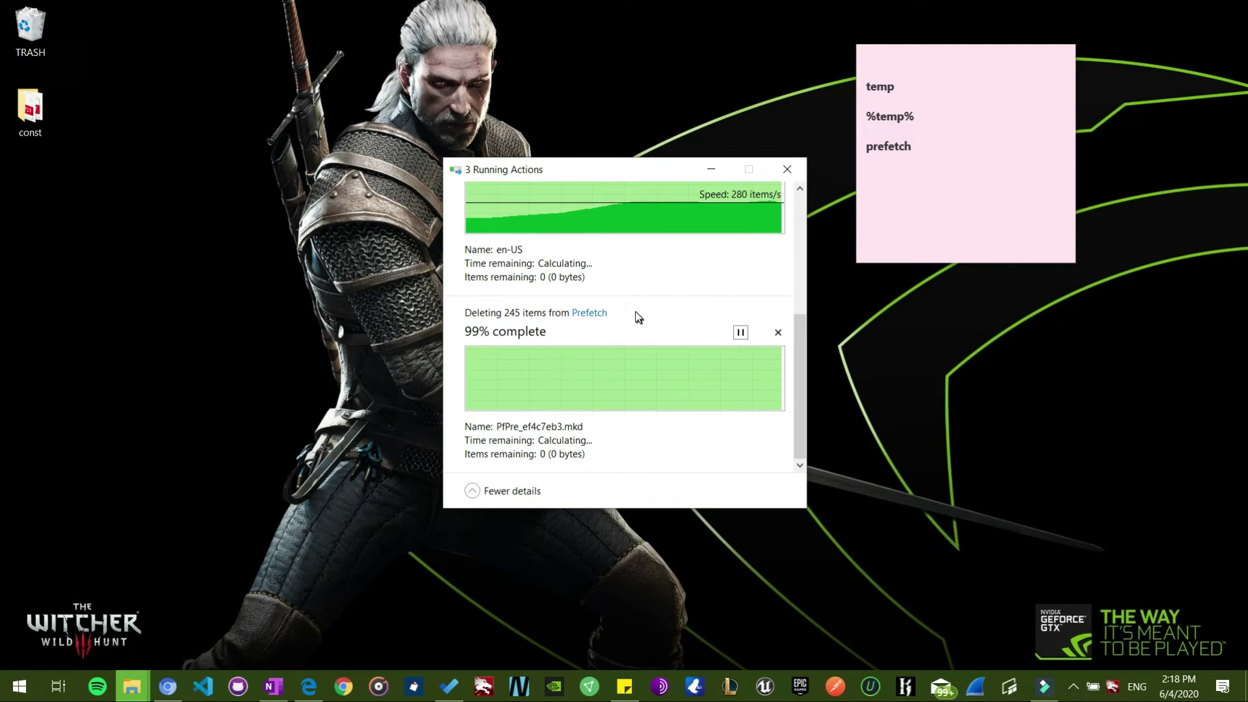
scroll(659, 290, up, 2)
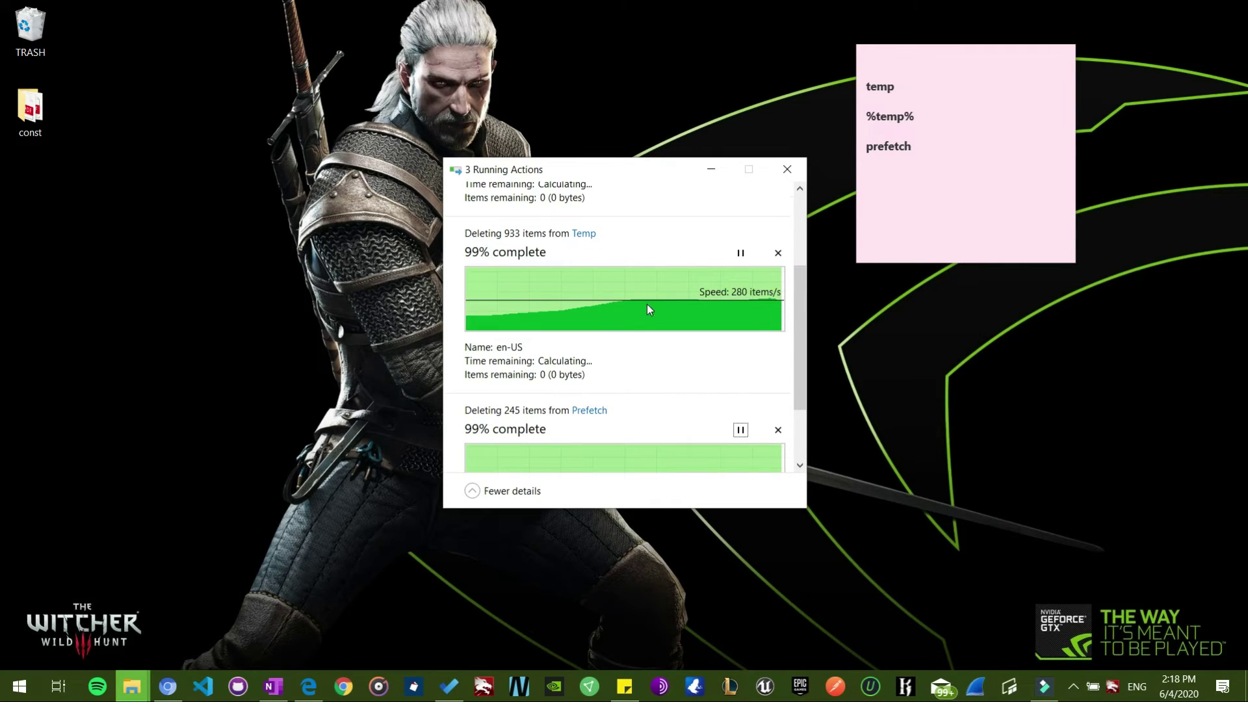
scroll(646, 304, up, 2)
scroll(650, 307, up, 1)
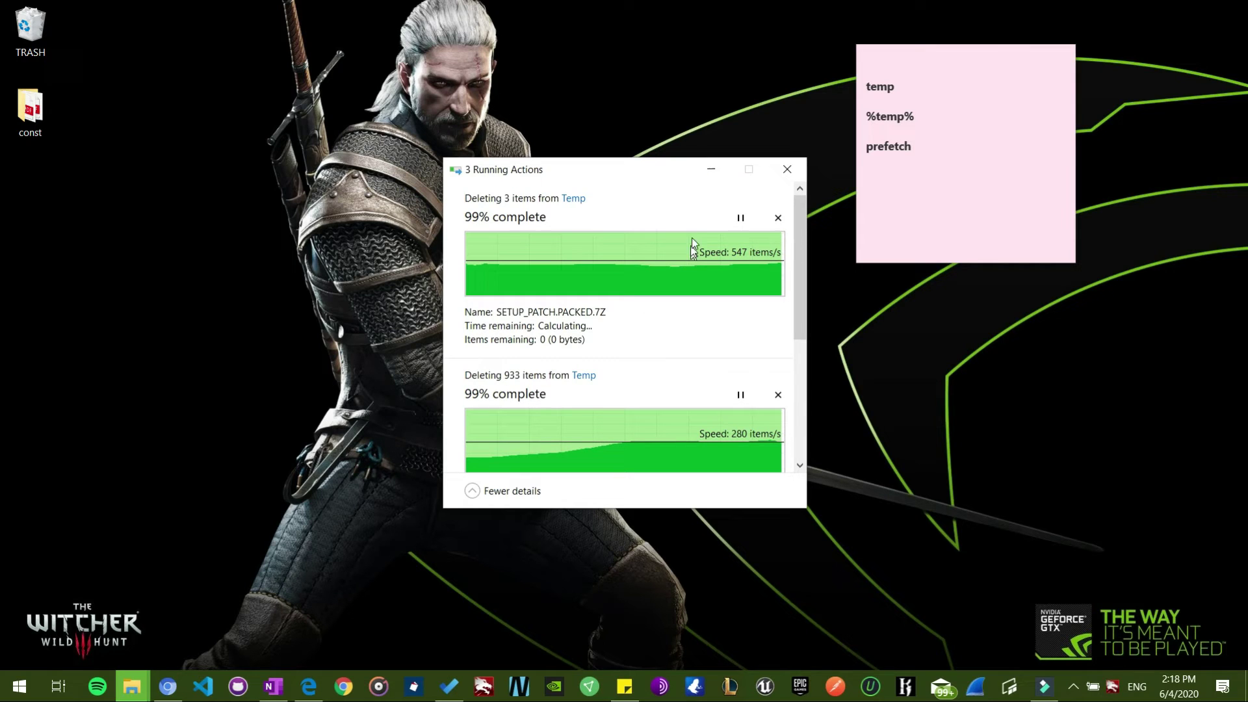
click(703, 166)
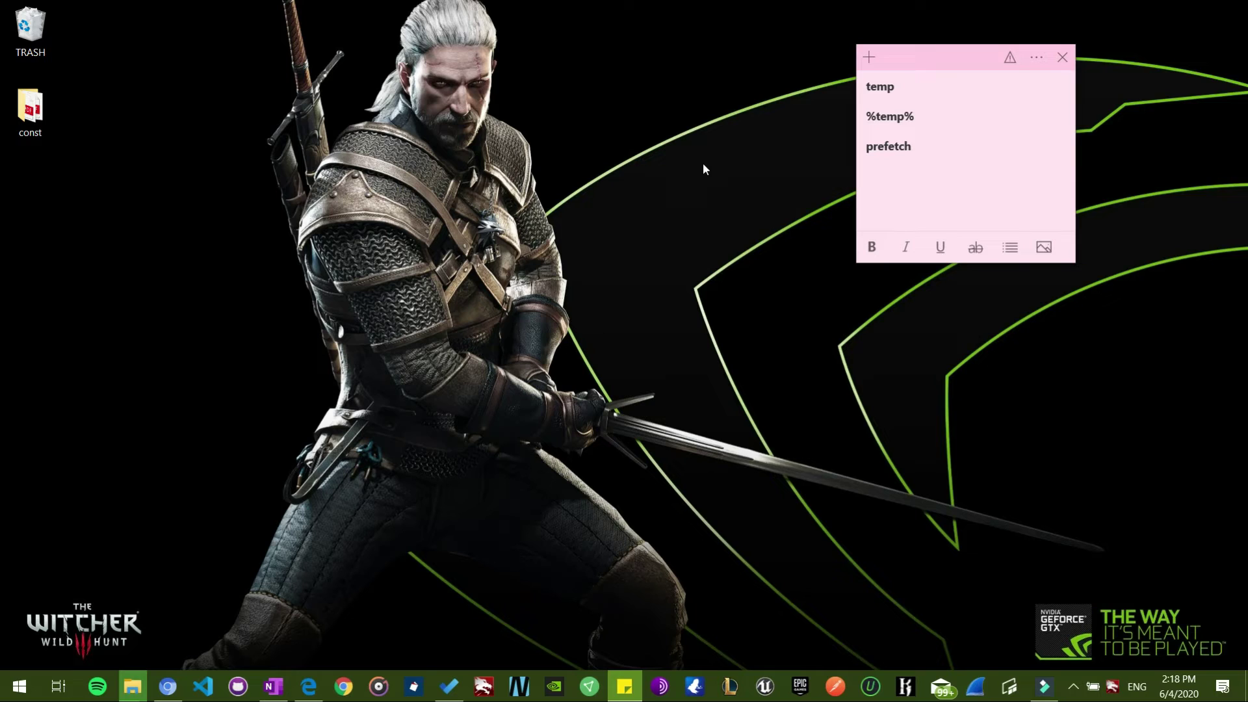
Open Mobility Center from the battery icon, set the power plan to Gaming, and close it.
right_click(1094, 687)
click(1097, 690)
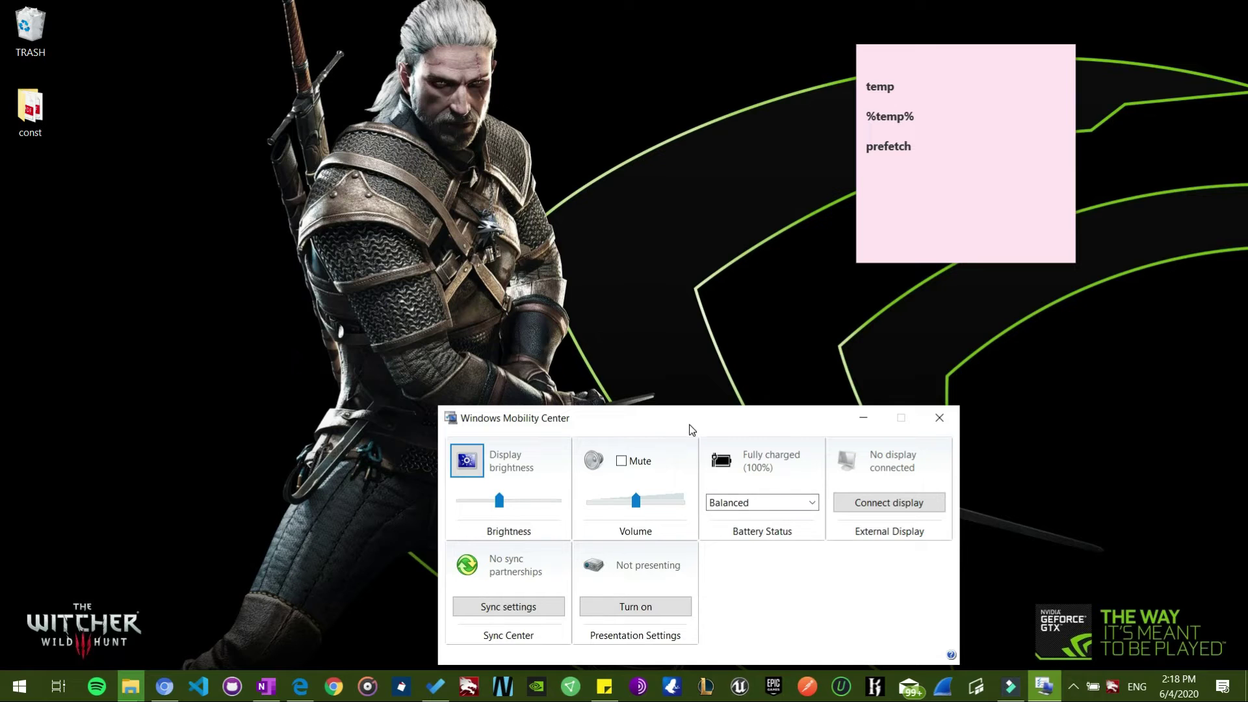
drag(691, 420, 687, 250)
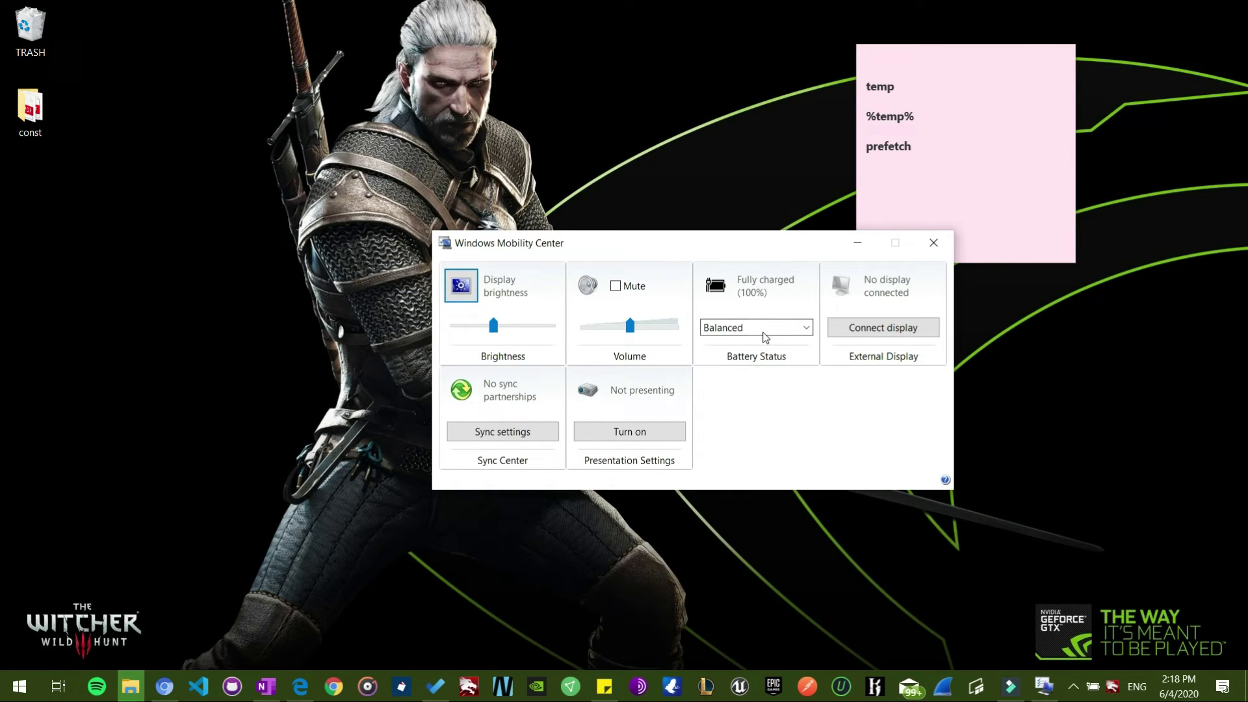
click(765, 329)
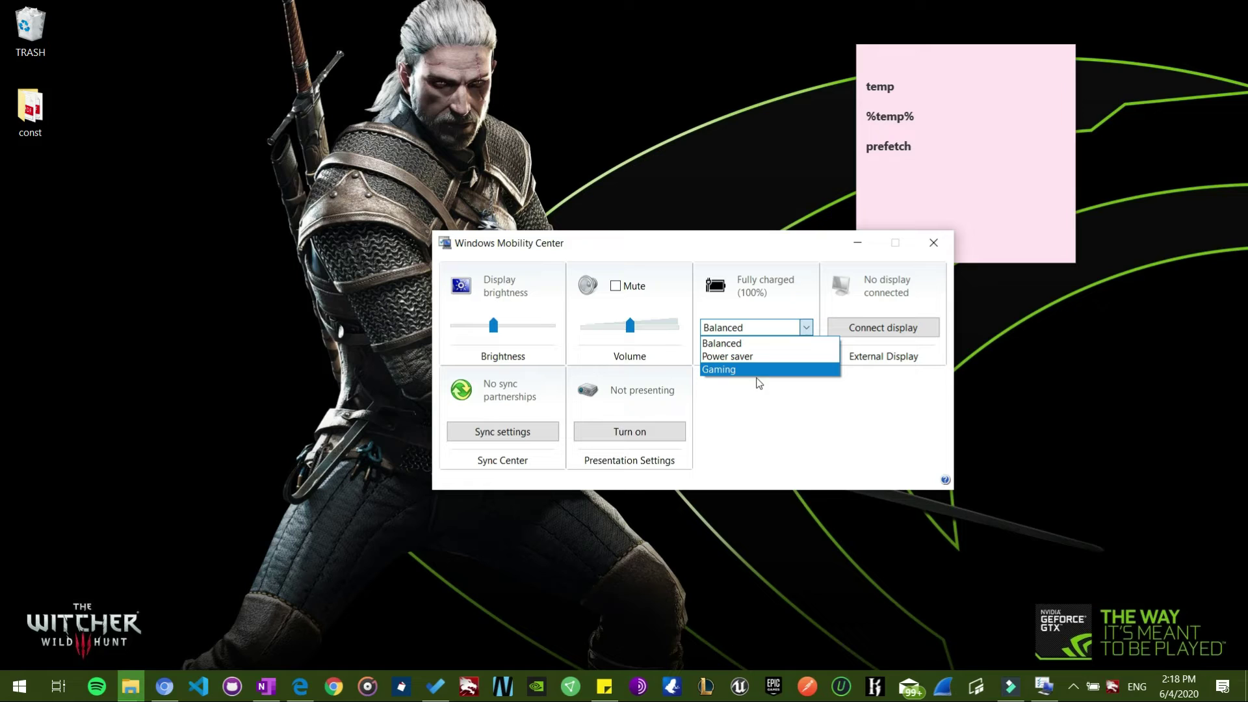
click(729, 370)
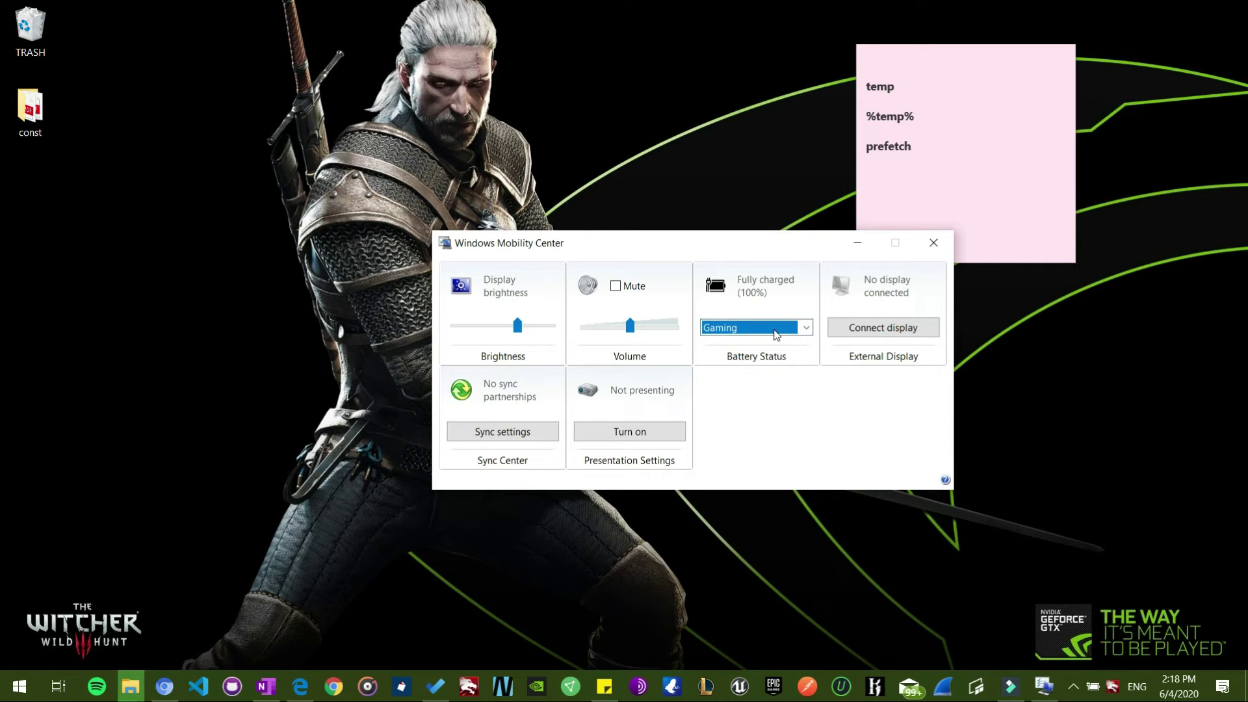
click(786, 331)
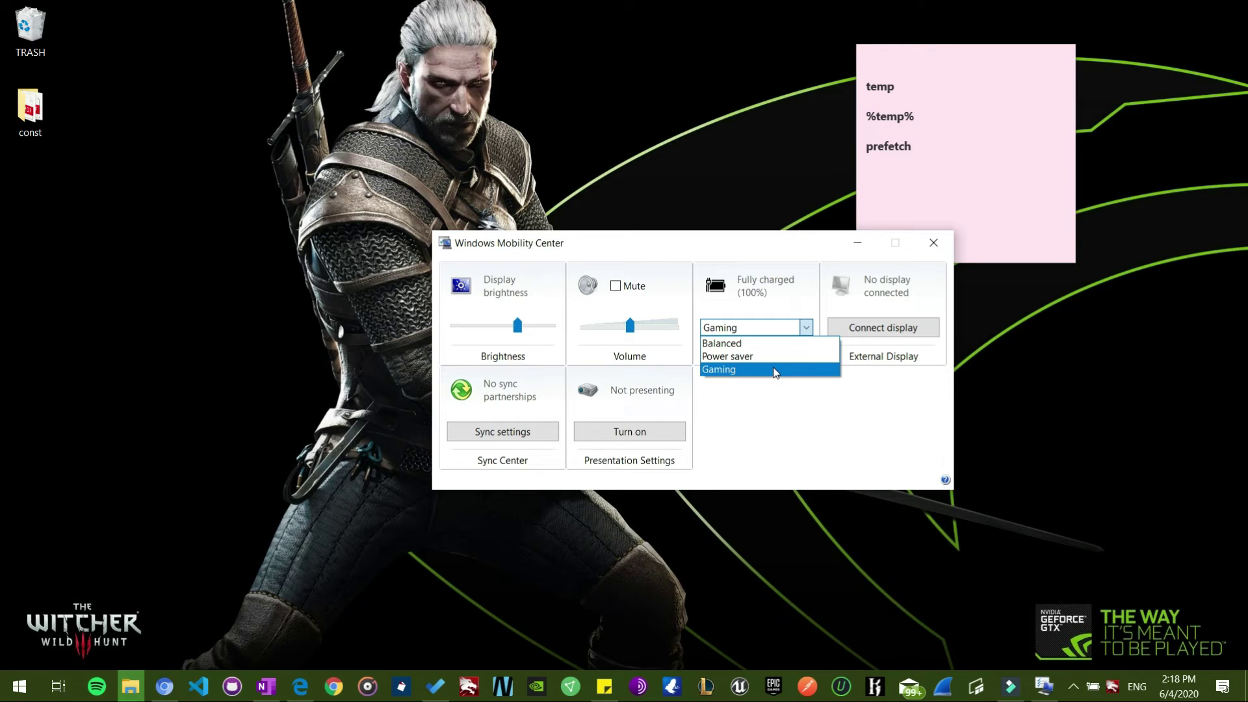
click(775, 370)
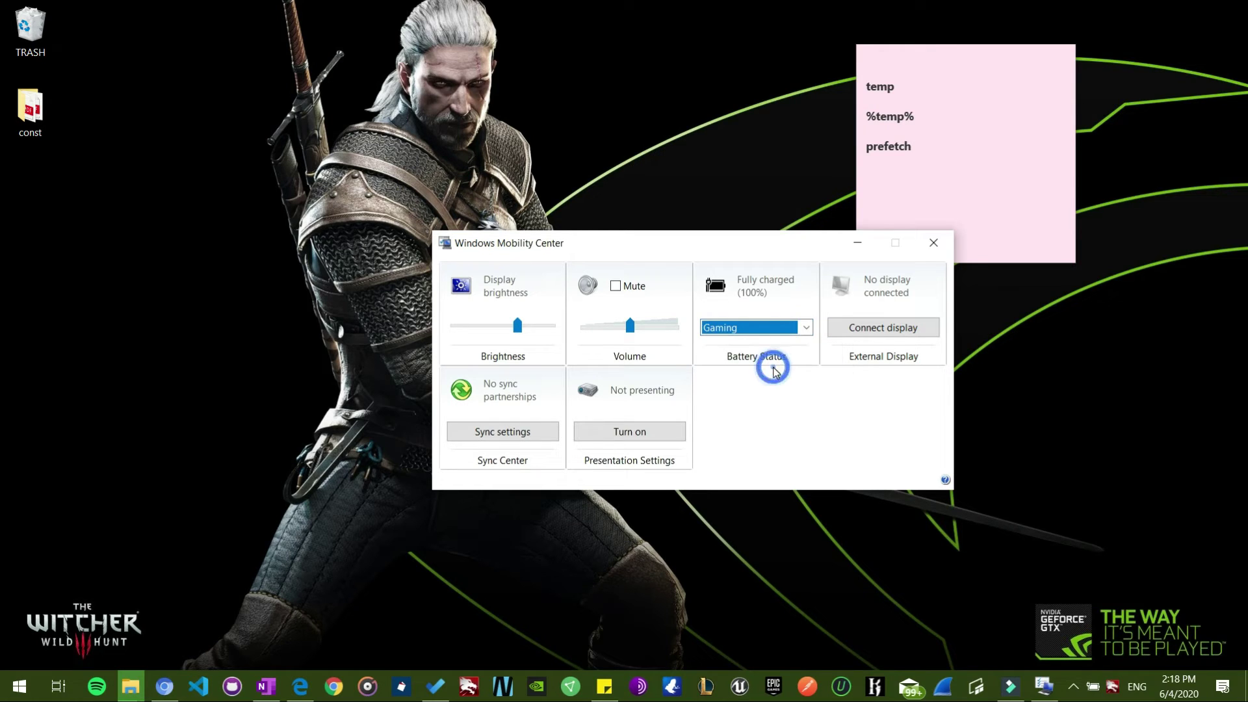
click(743, 327)
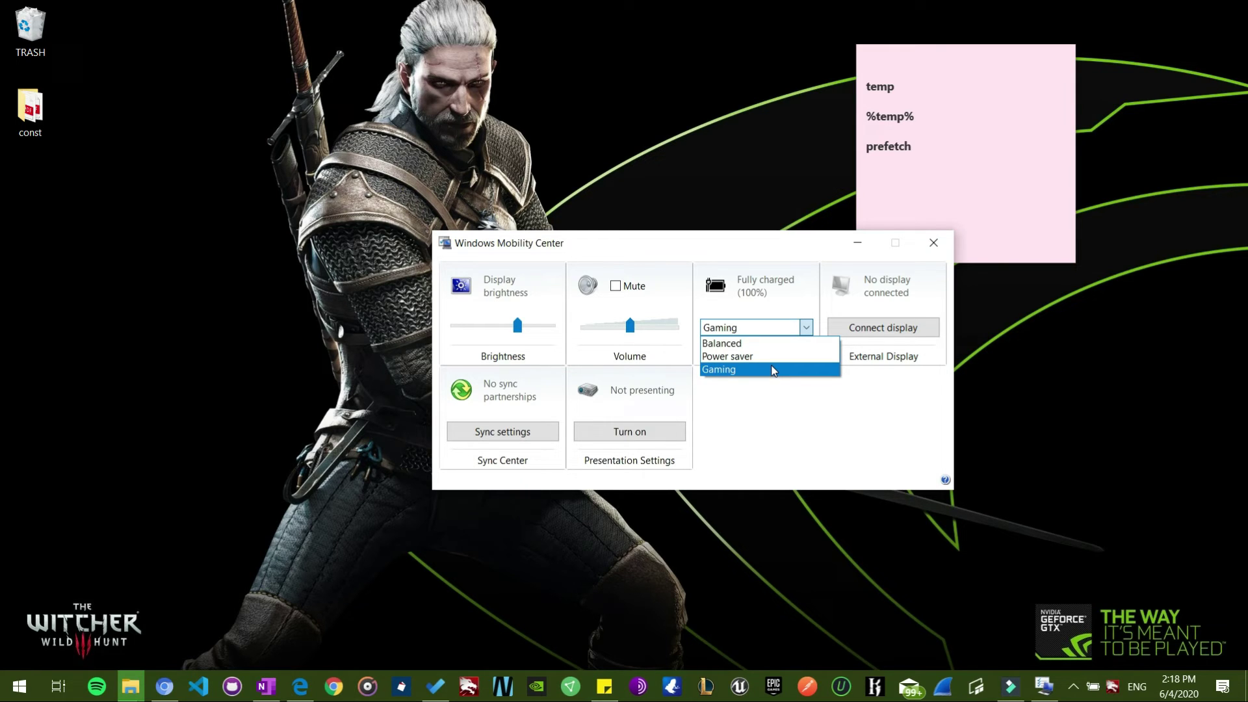
click(773, 370)
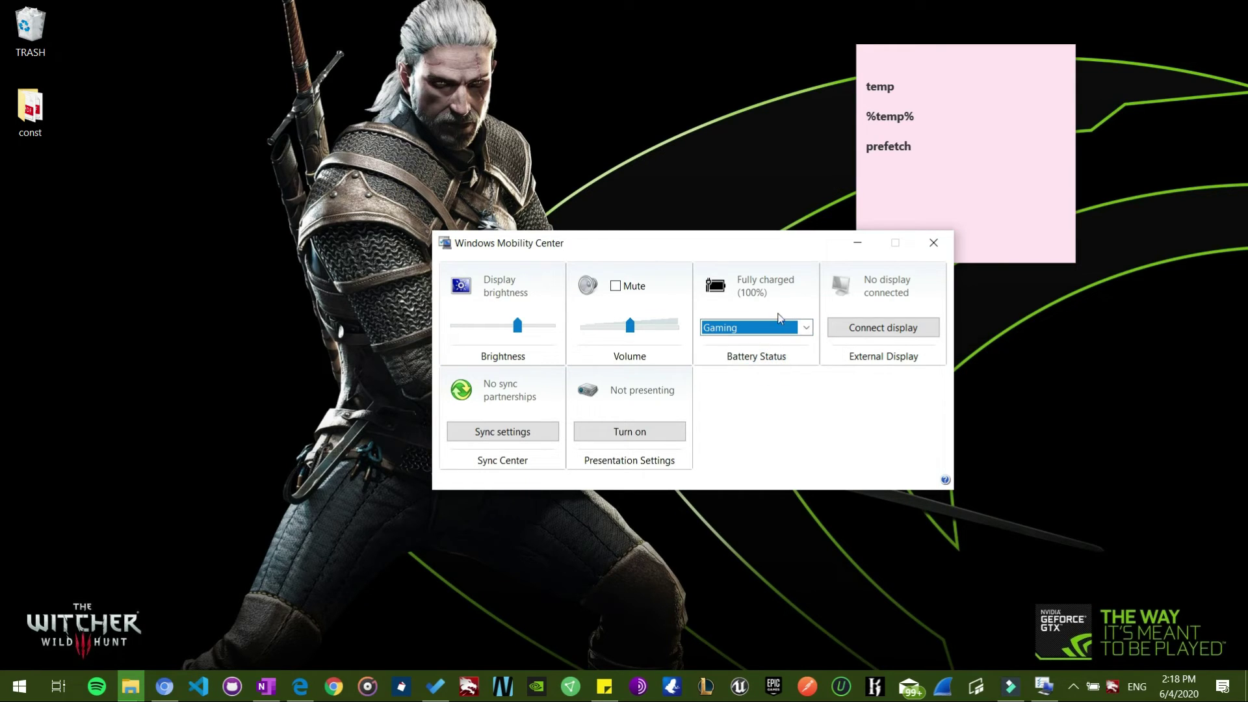
click(789, 327)
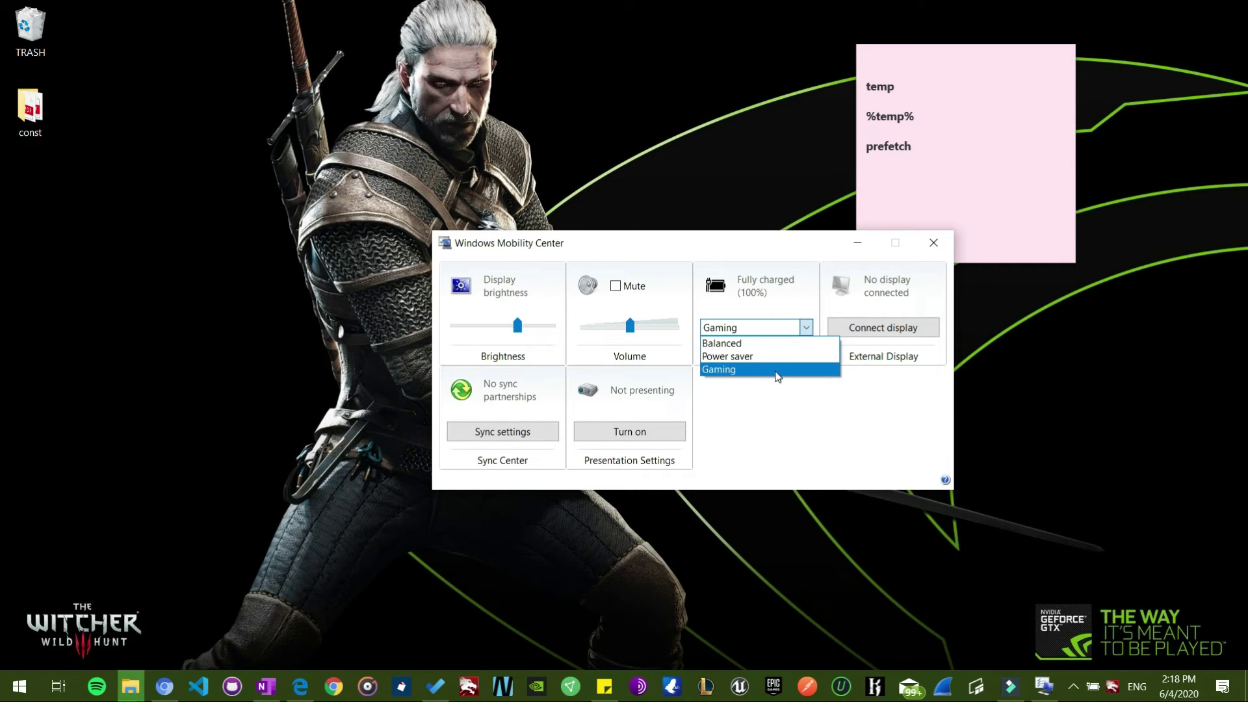
click(776, 371)
click(933, 242)
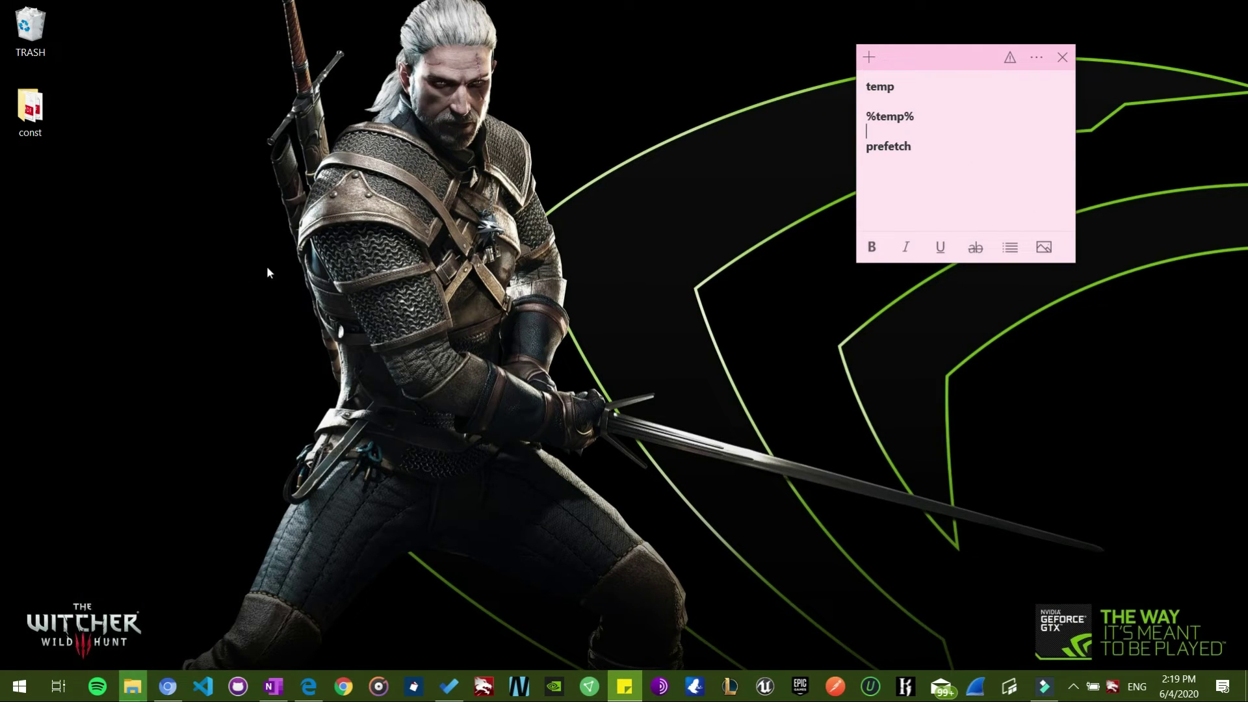
Search 'defr' in Start and launch Defragment and Optimize Drives.
click(2, 694)
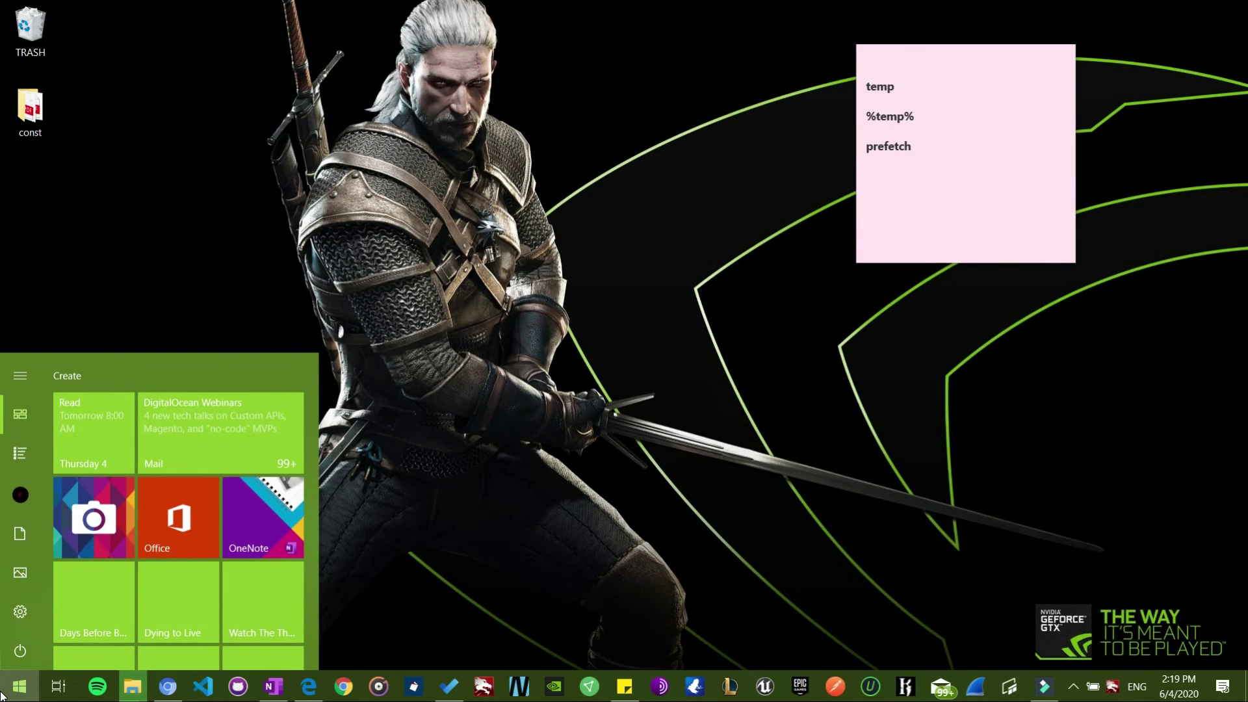
text(d)
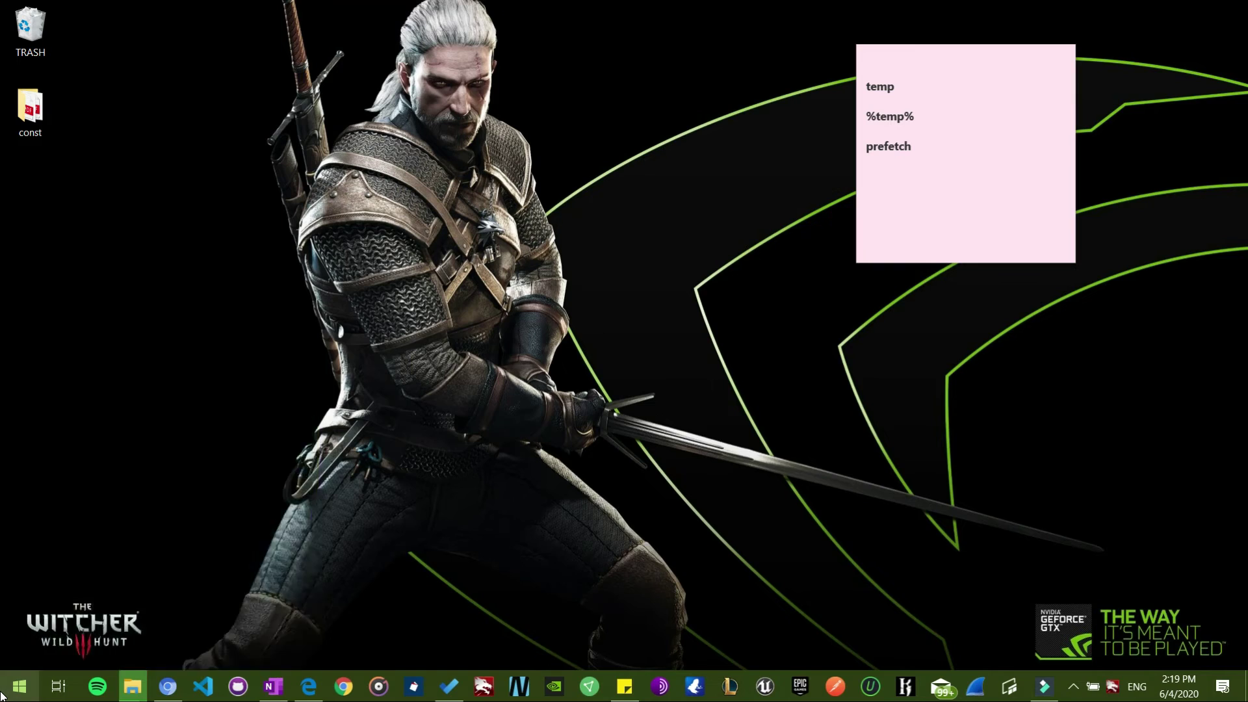
text(efr)
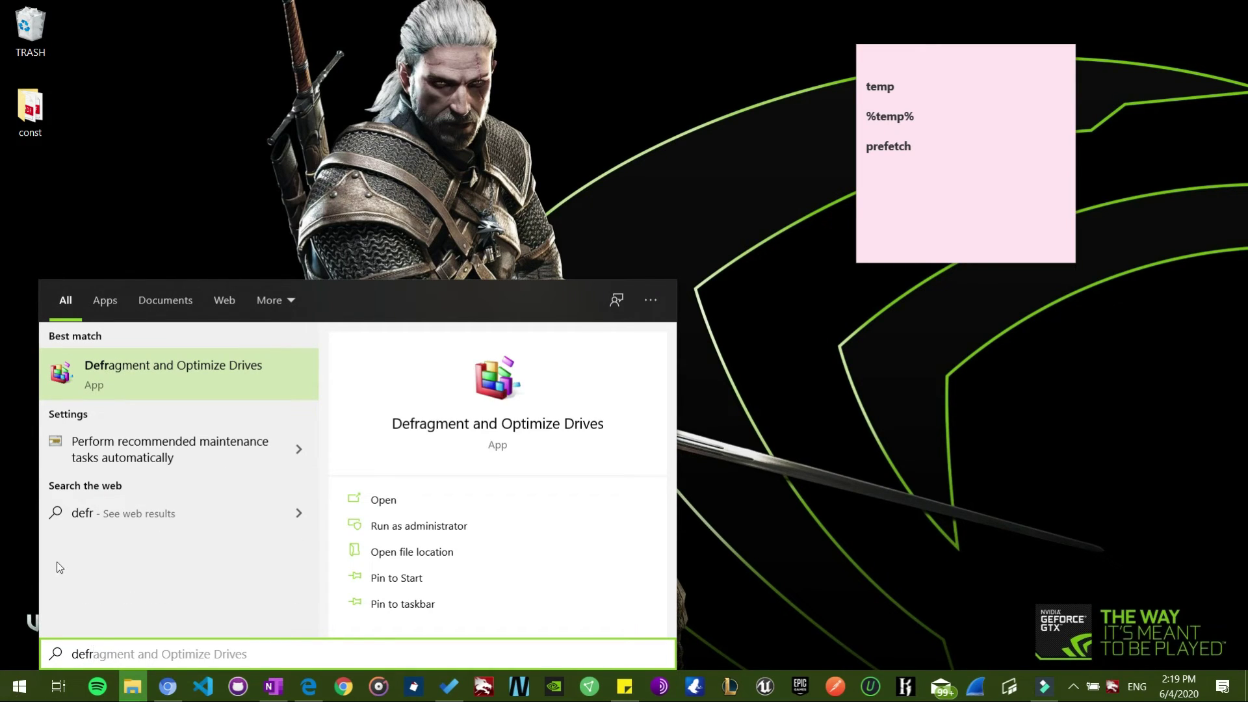
click(194, 382)
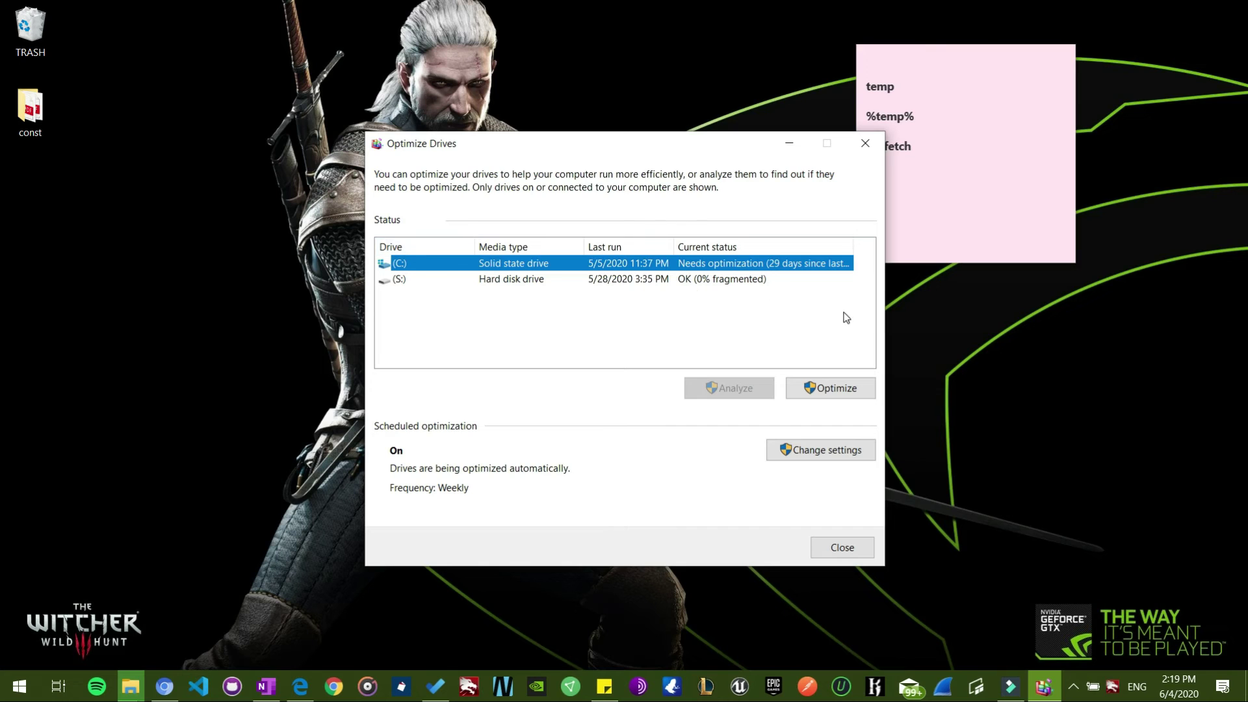
Optimize the C: and S: drives.
click(830, 388)
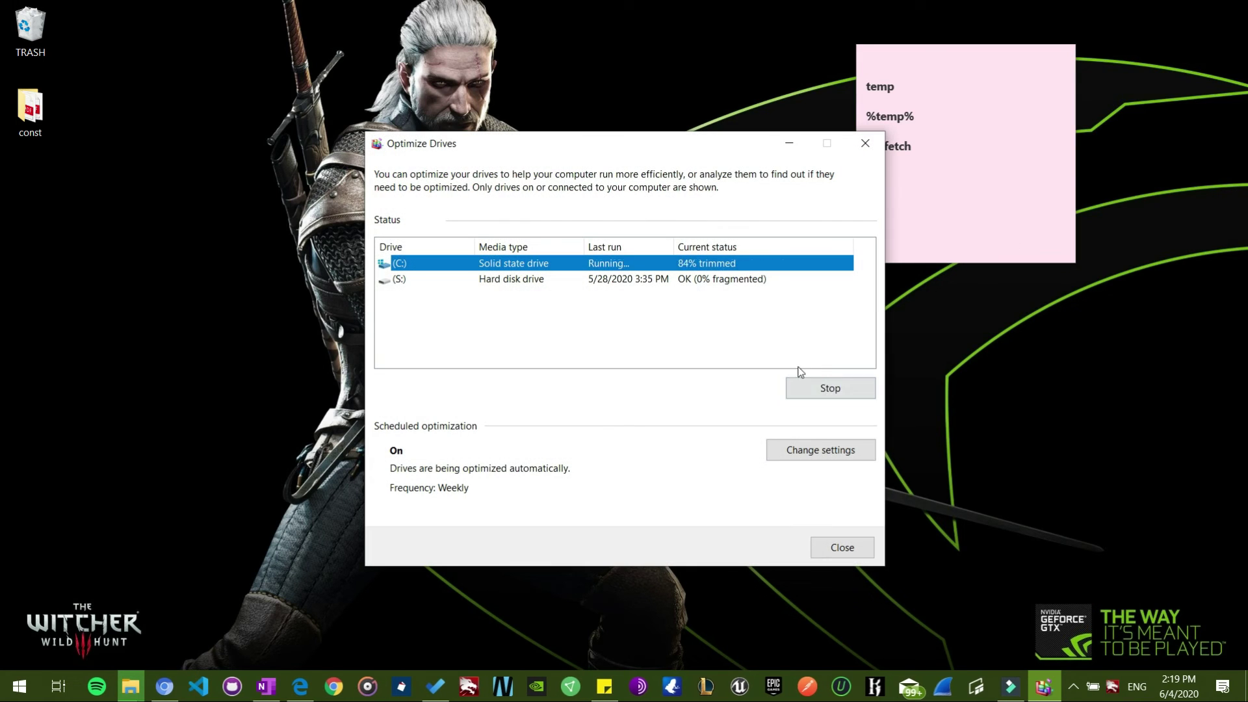
click(596, 279)
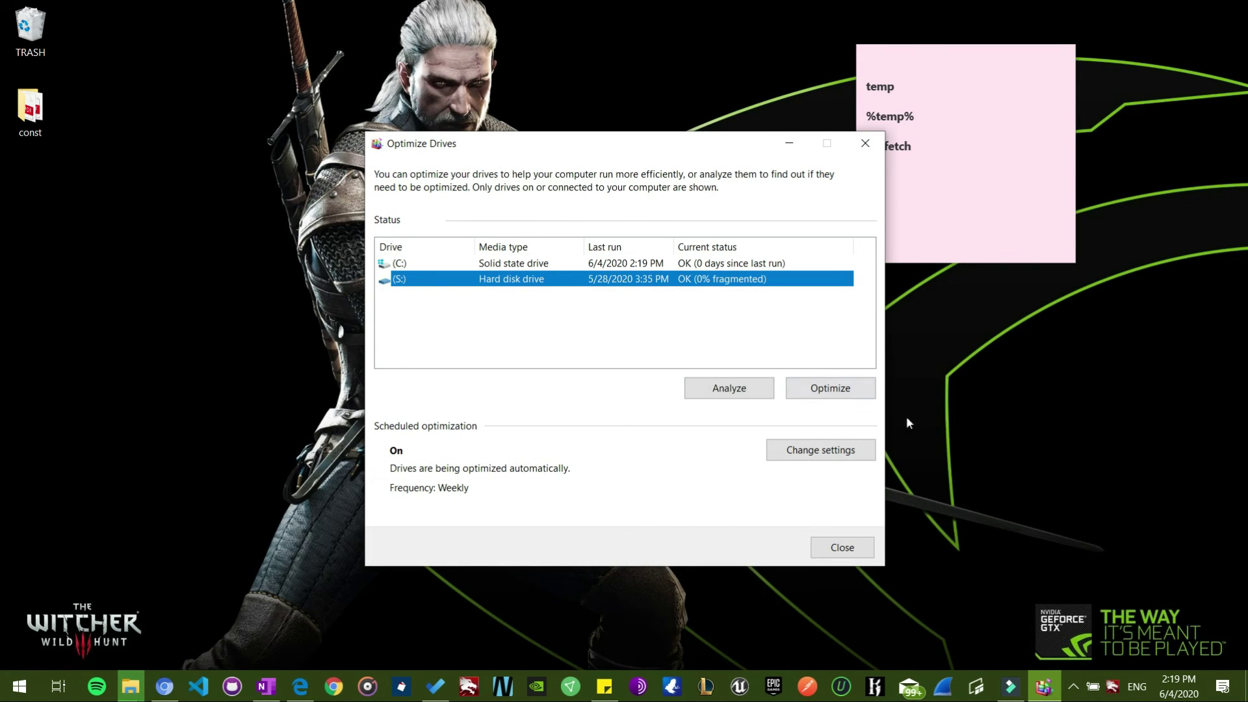
click(836, 390)
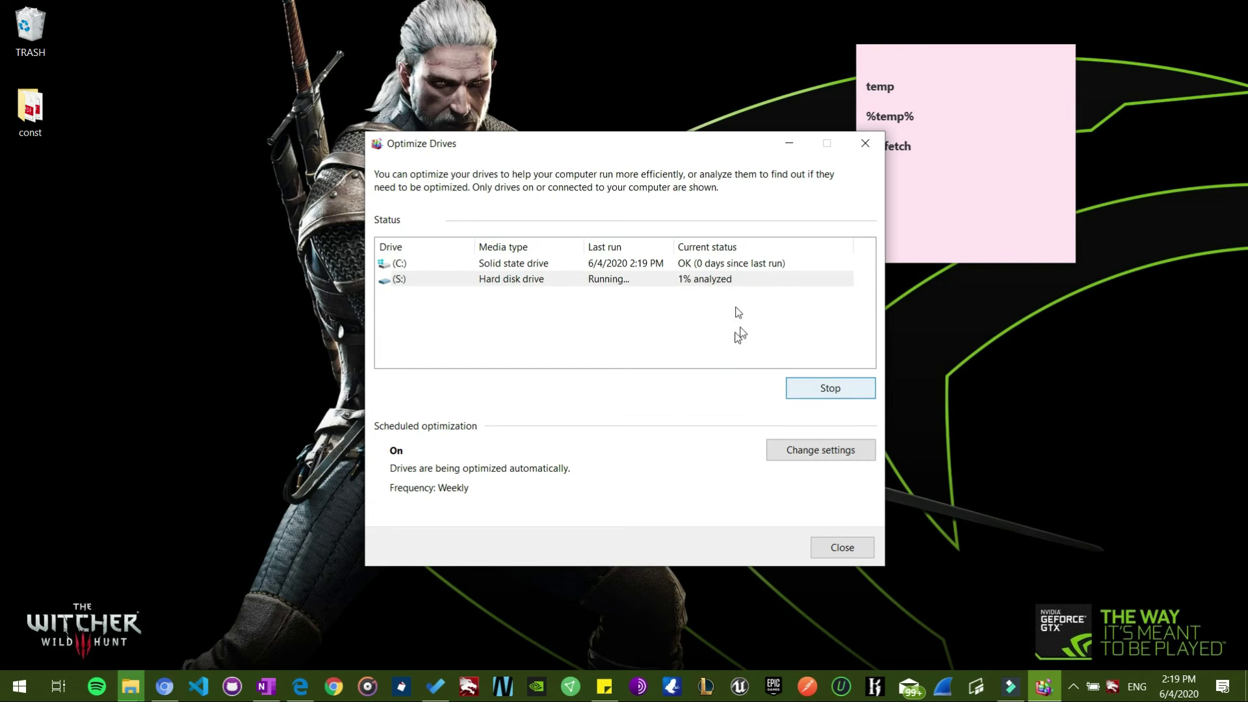
Change the scheduled optimization frequency from weekly to Daily.
click(809, 451)
click(577, 268)
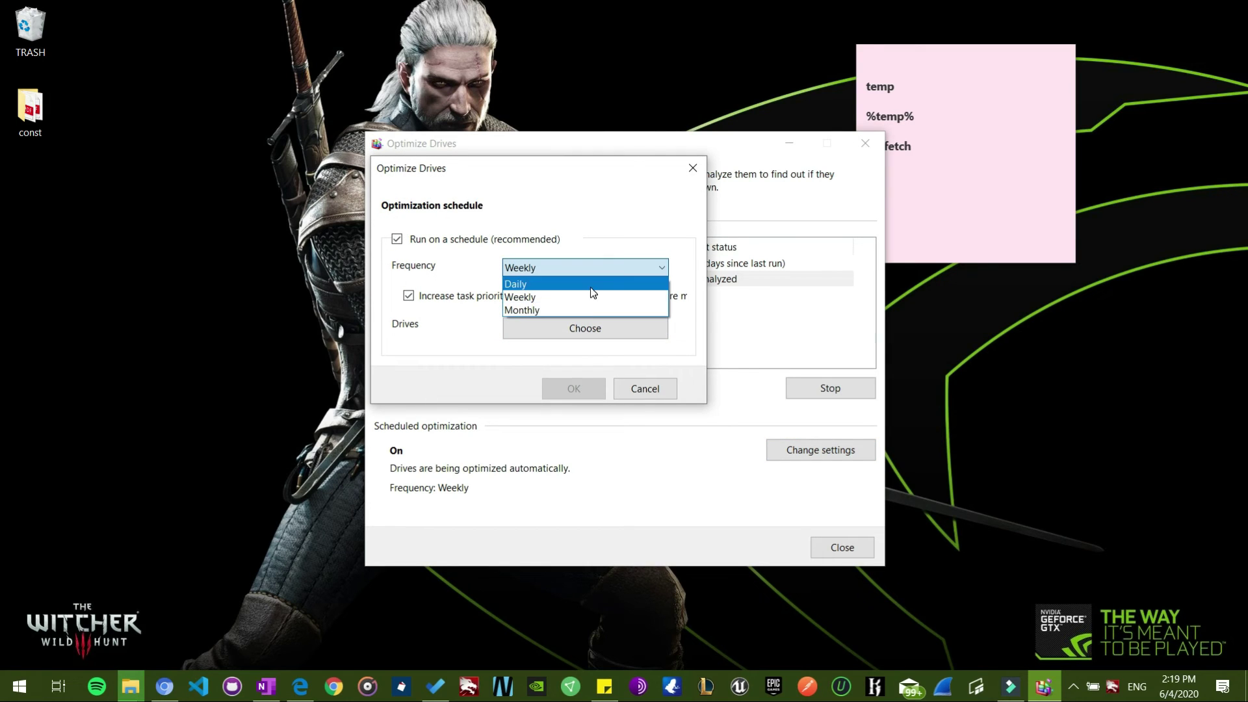
click(590, 286)
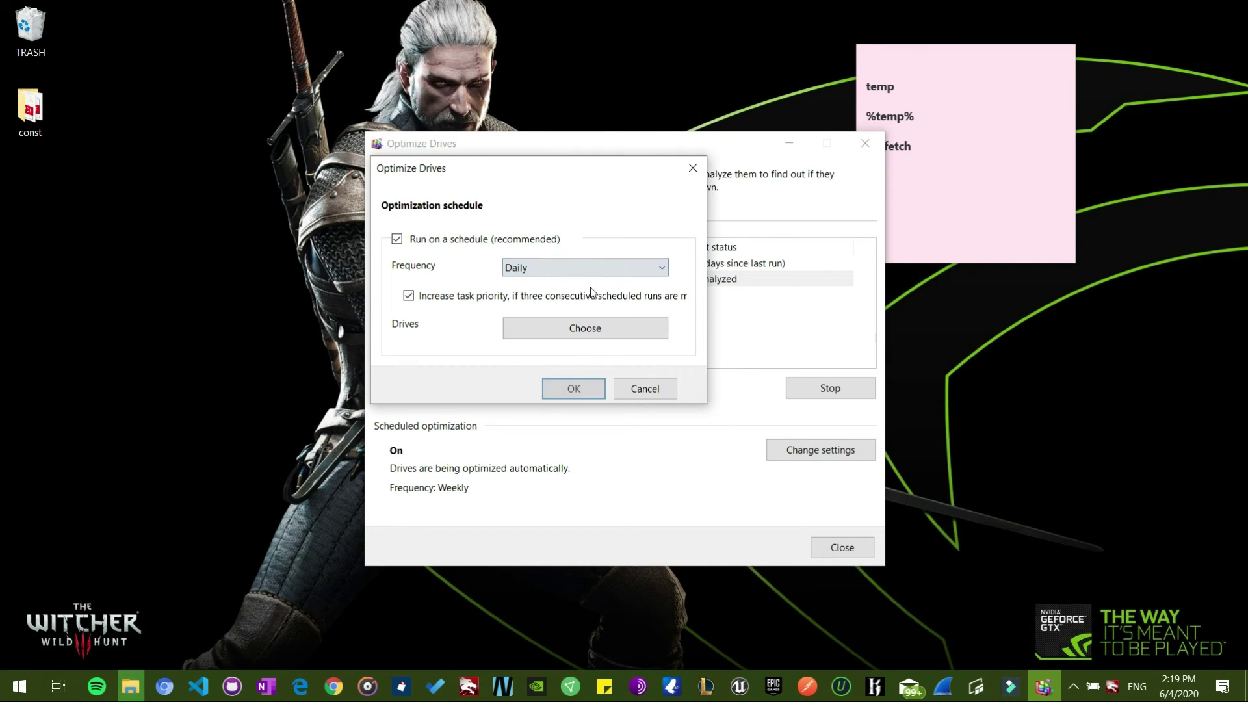
click(872, 269)
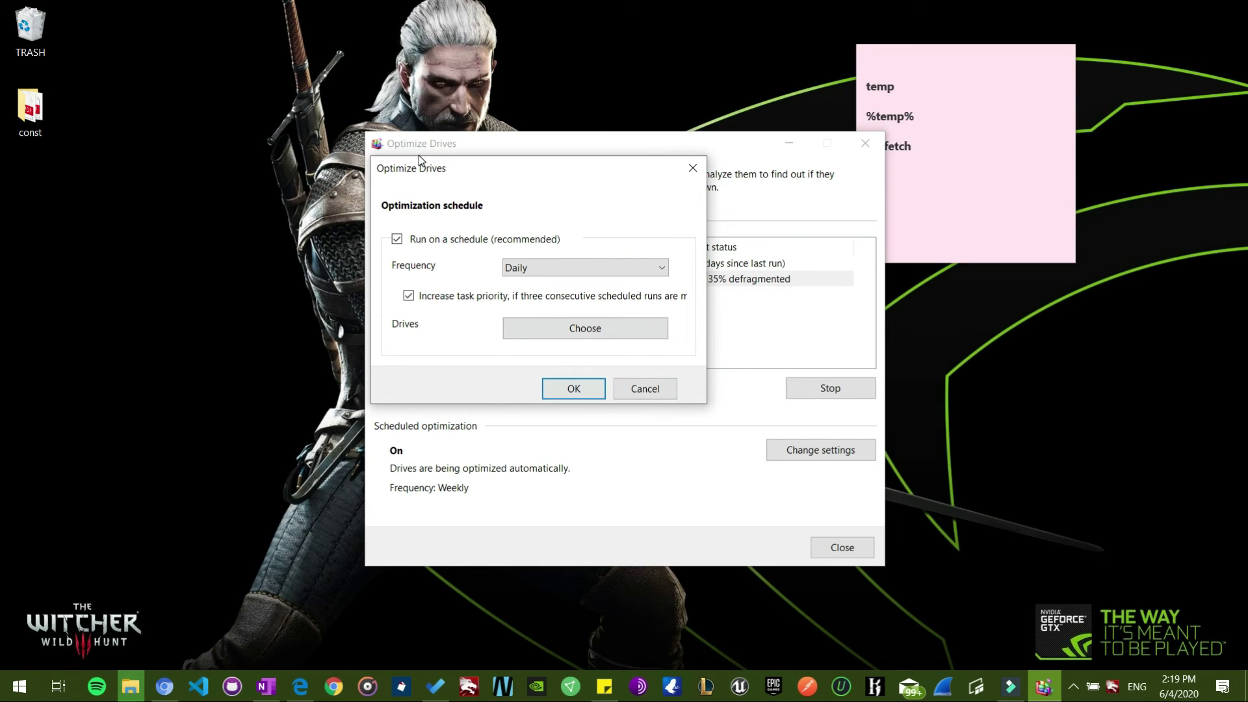
click(574, 388)
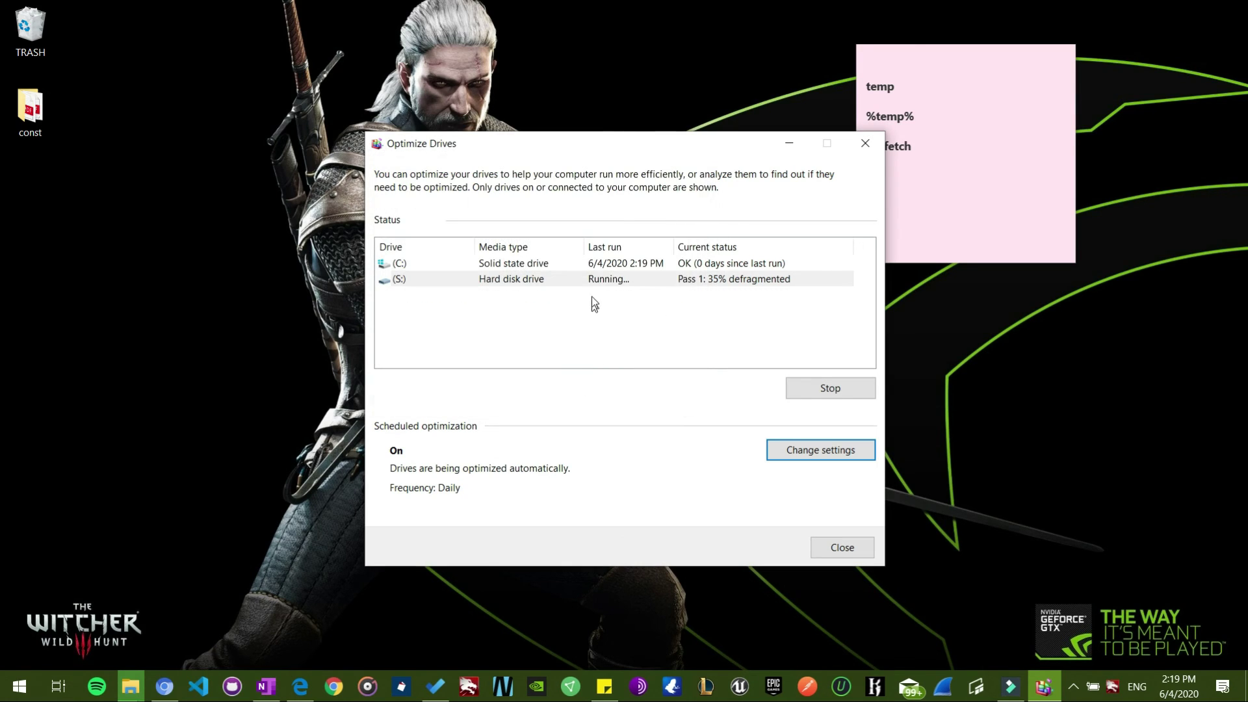
Run optimization on the C: drive again, then select S:.
click(543, 266)
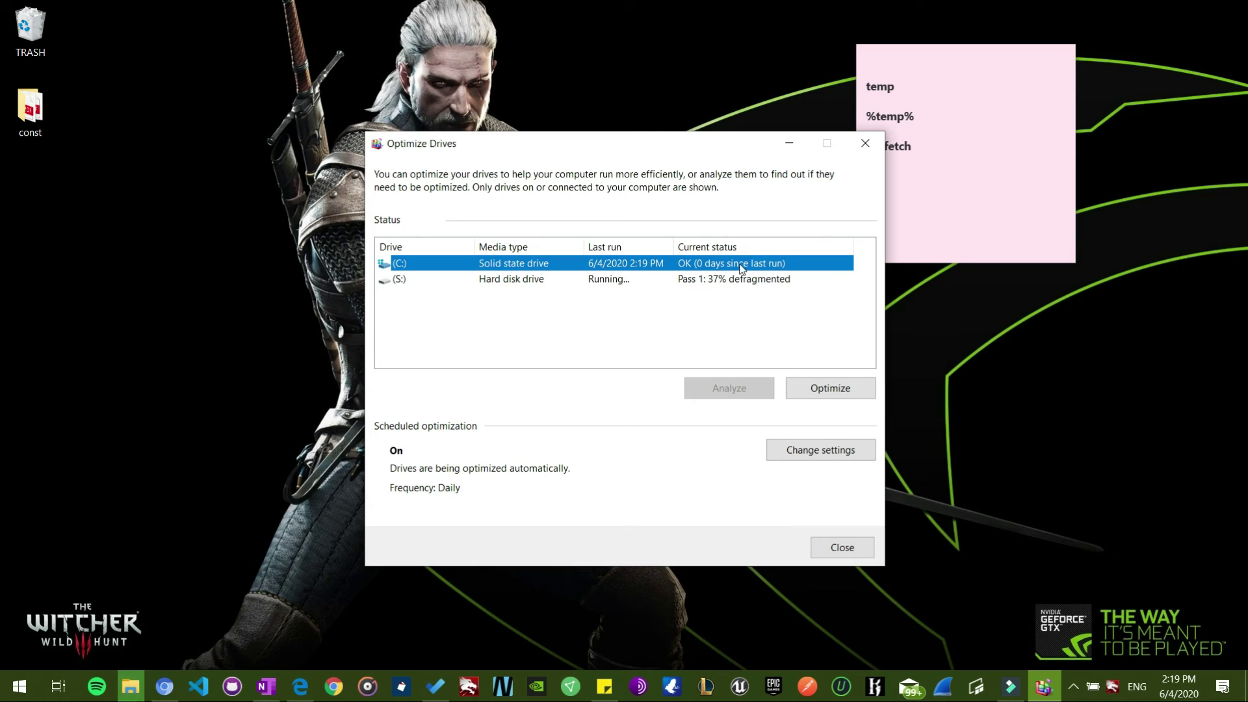
click(805, 395)
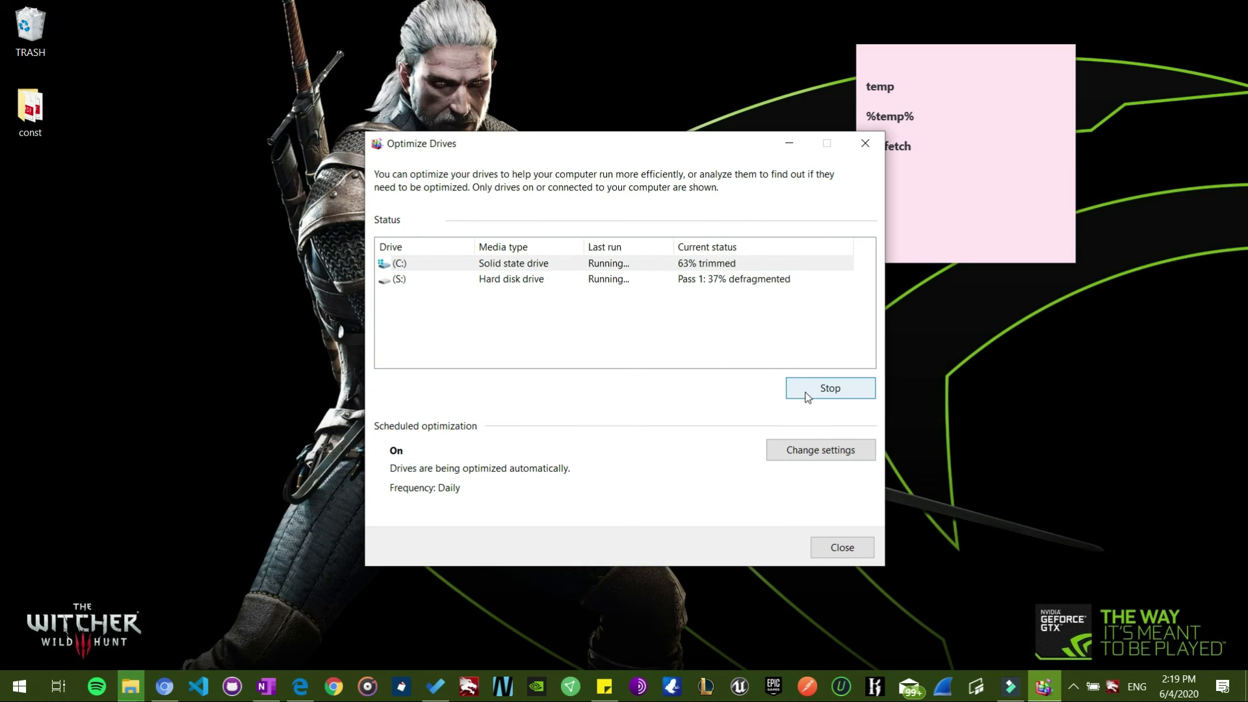
click(717, 284)
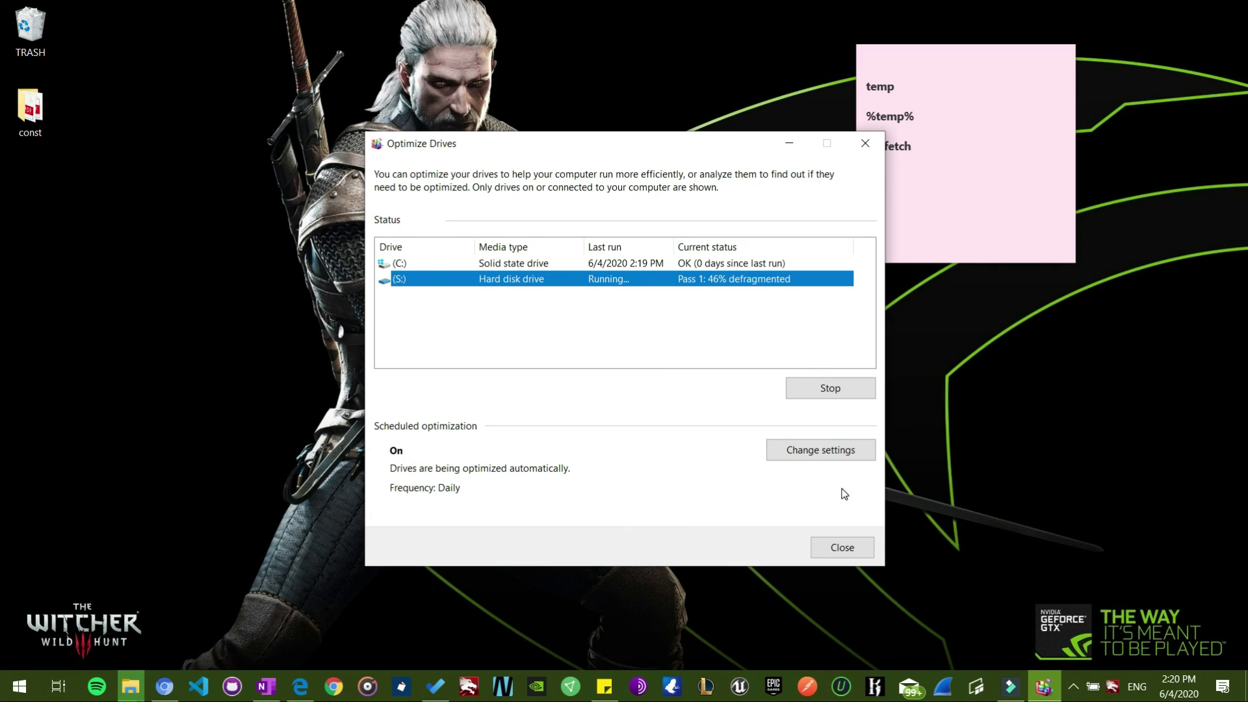
Verify the schedule stays Daily and close Optimize Drives.
click(811, 457)
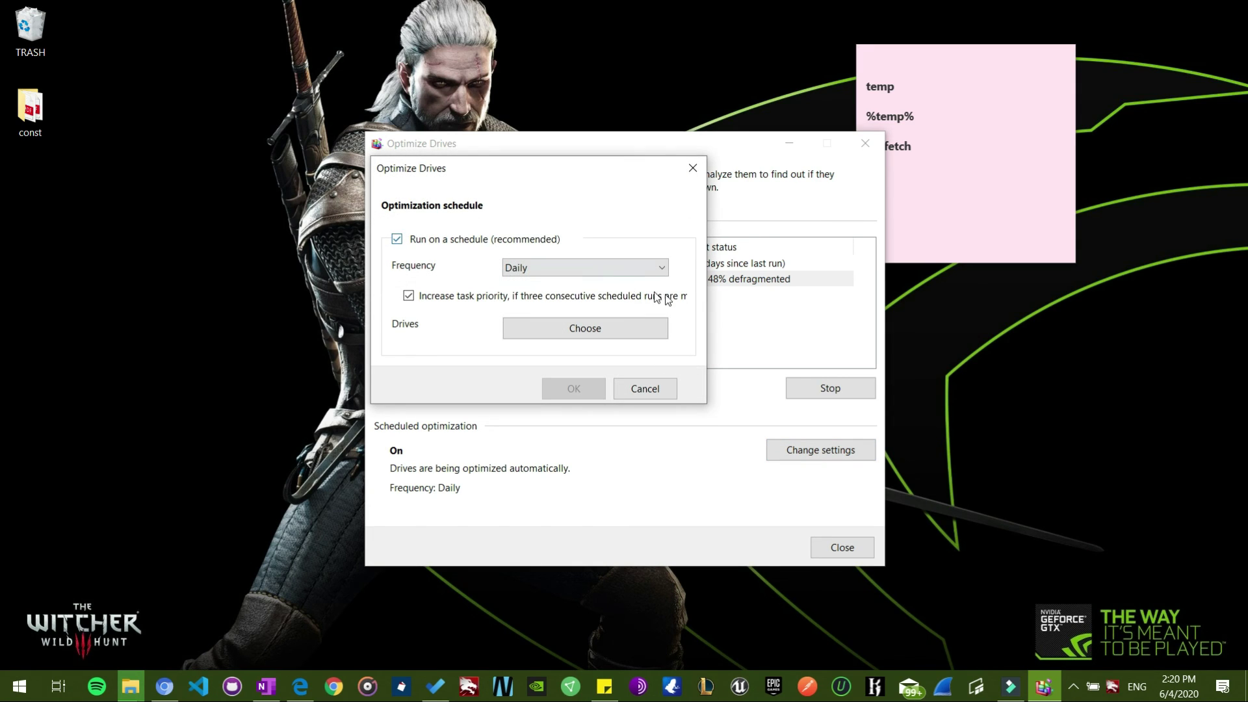
click(599, 272)
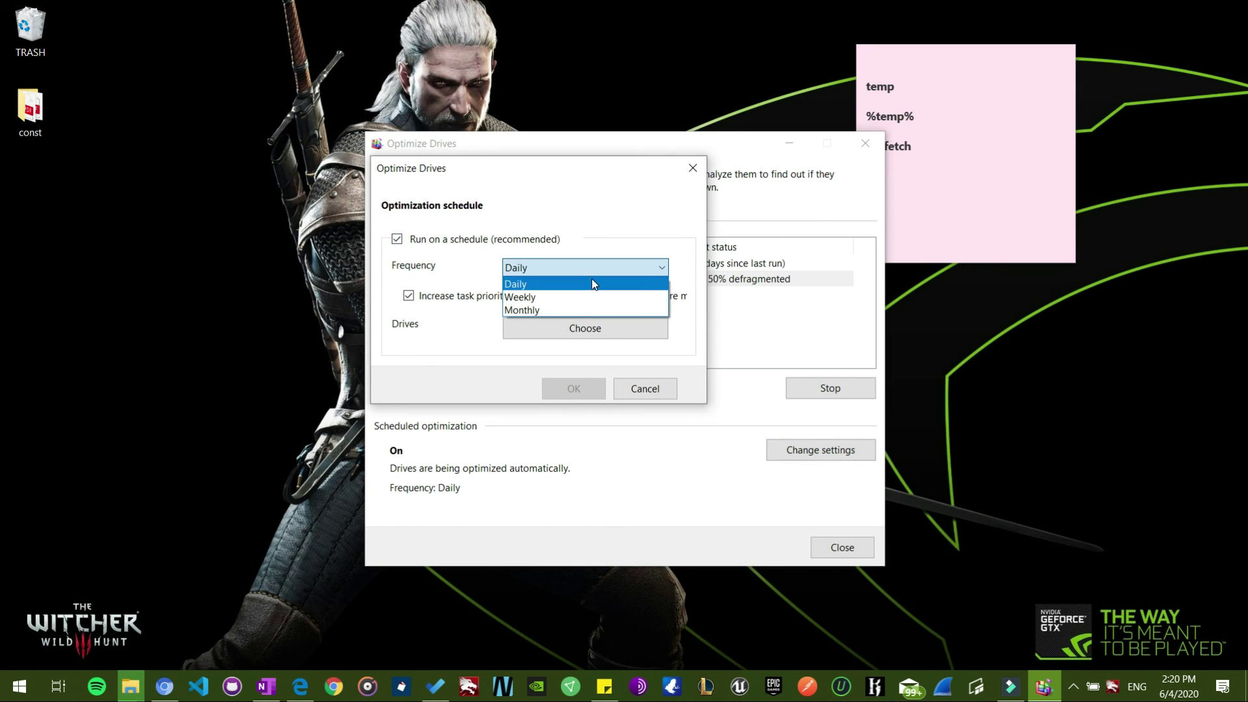
click(591, 281)
click(625, 383)
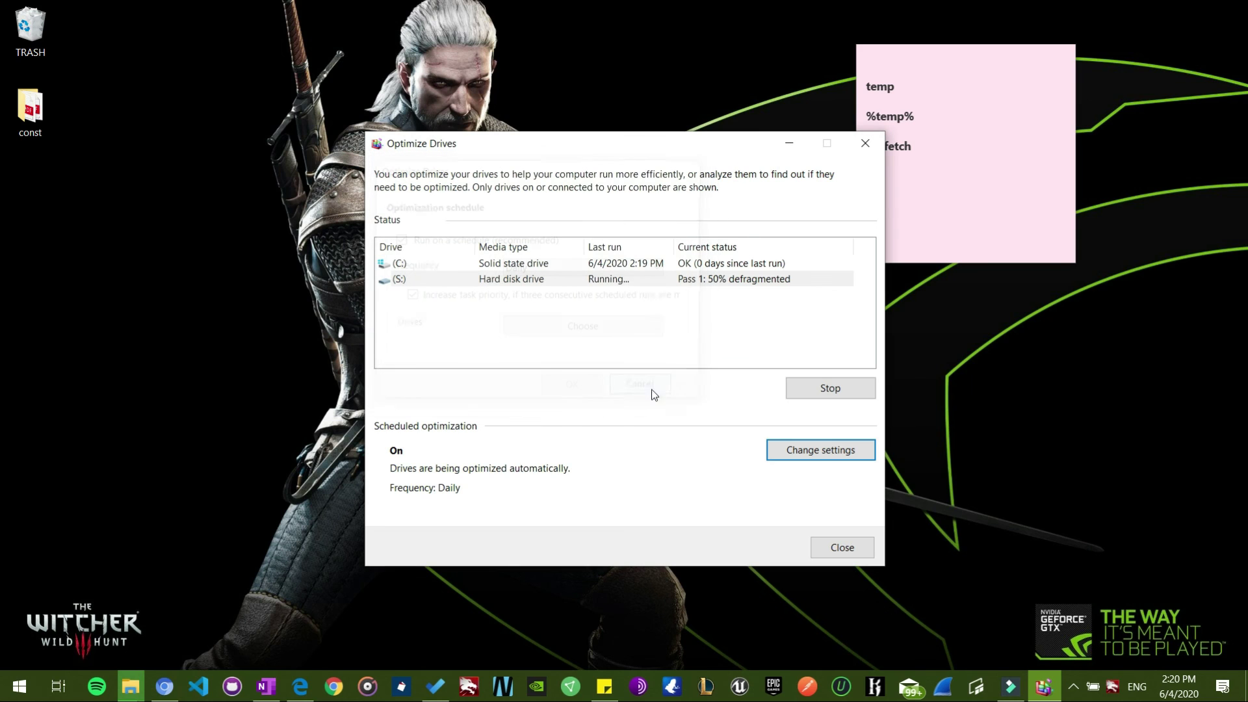
click(838, 547)
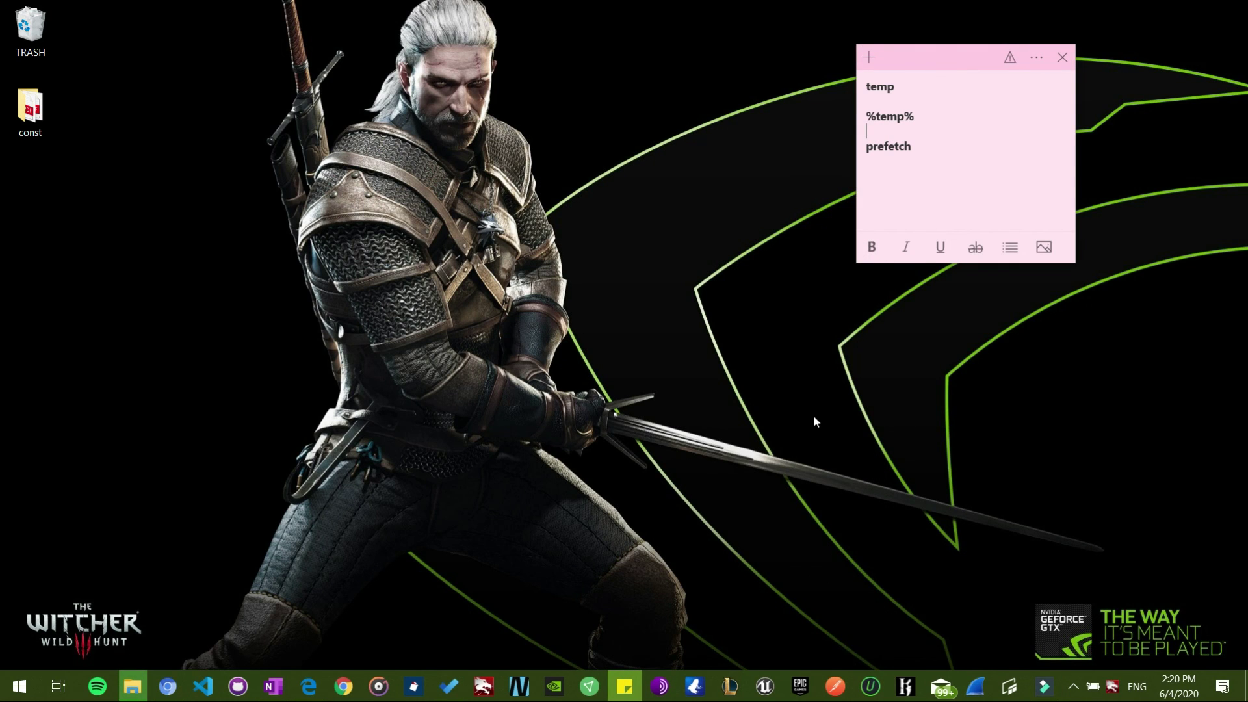